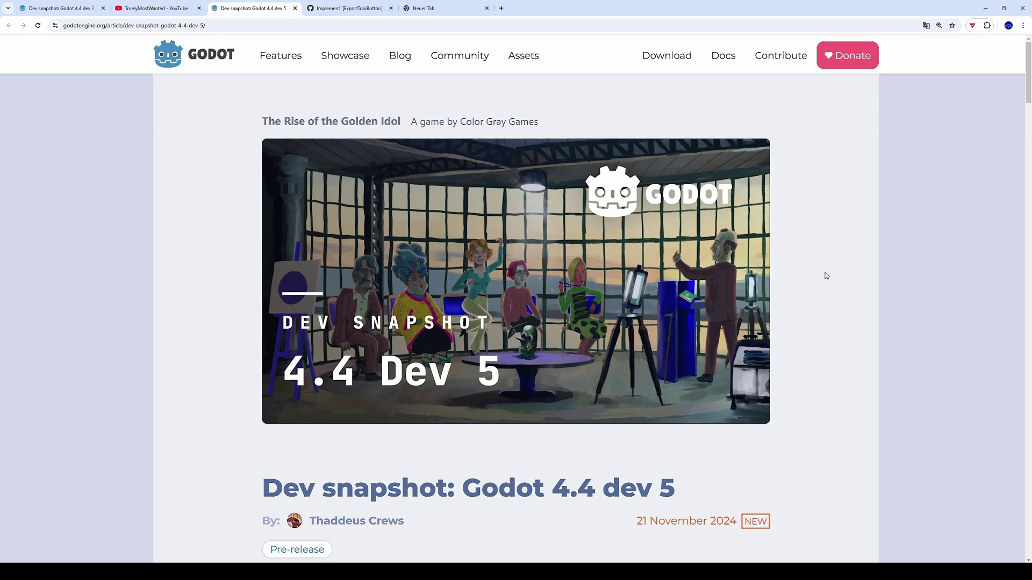
Step: Browse the Godot 4.4 dev 3 snapshot article, then return to the dev 5 article
click(63, 8)
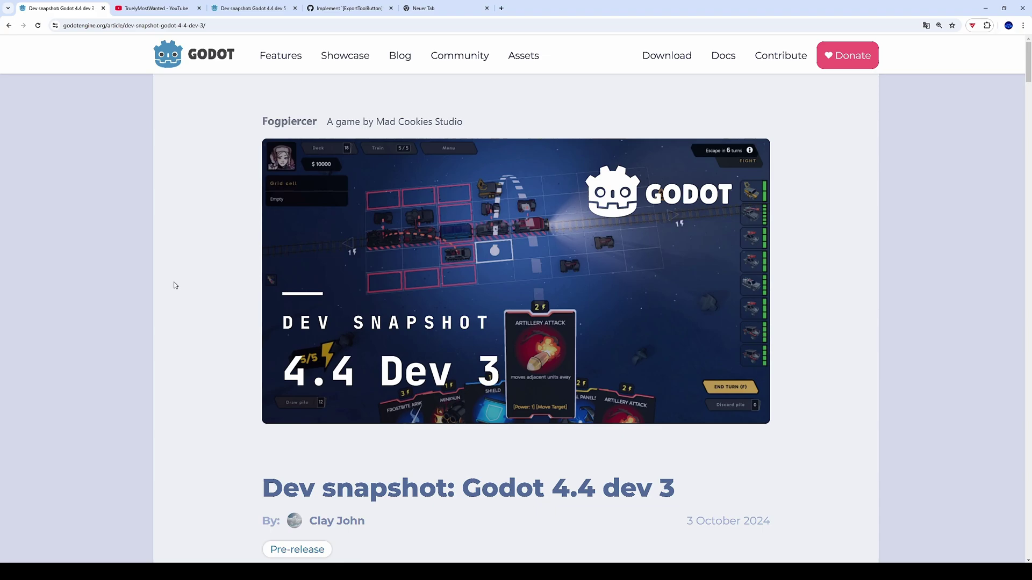
key(ctrl+3)
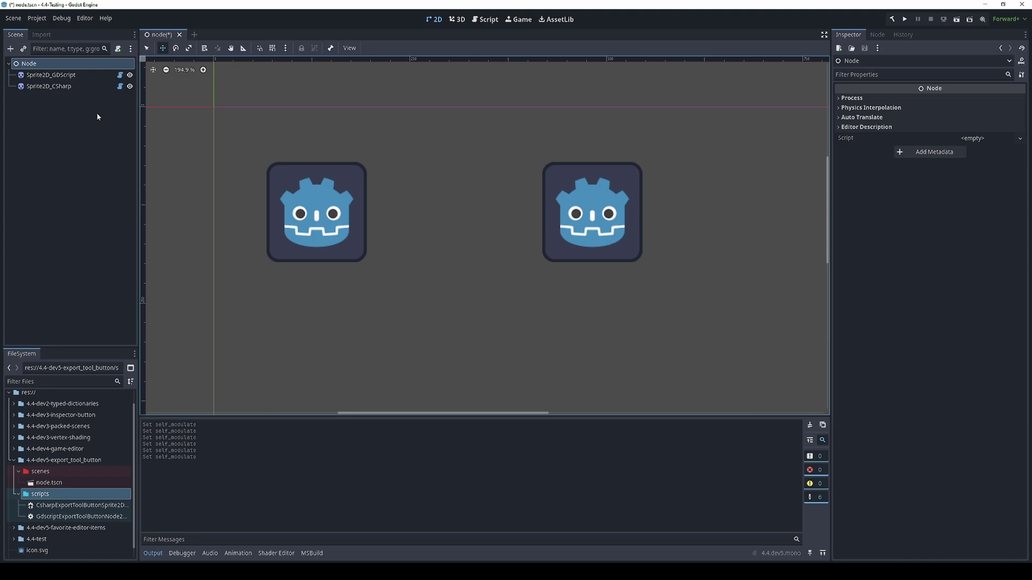
Step: Select Sprite2D_GDScript and press SetRandomColor six times to randomise its tint
click(51, 75)
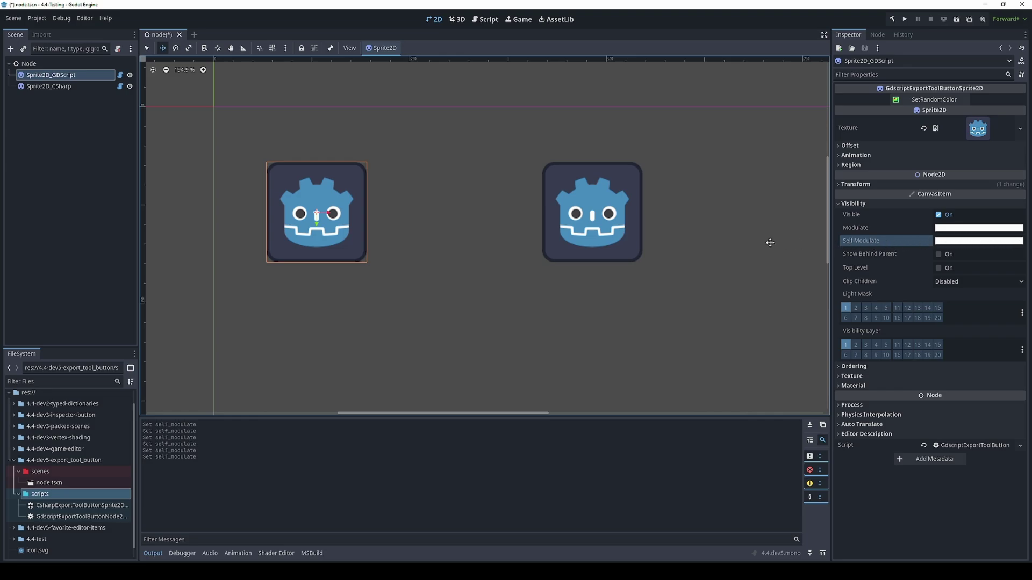
click(922, 100)
click(922, 100)
click(922, 101)
click(922, 101)
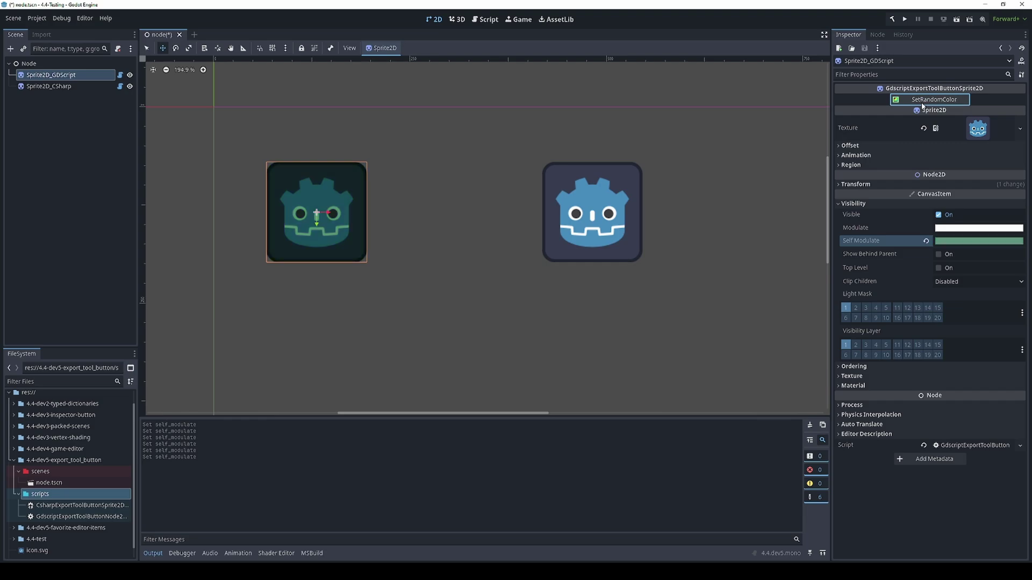
click(922, 101)
click(922, 101)
Step: Select Sprite2D_CSharp and randomise its tint twice with SetRandomColor
click(48, 86)
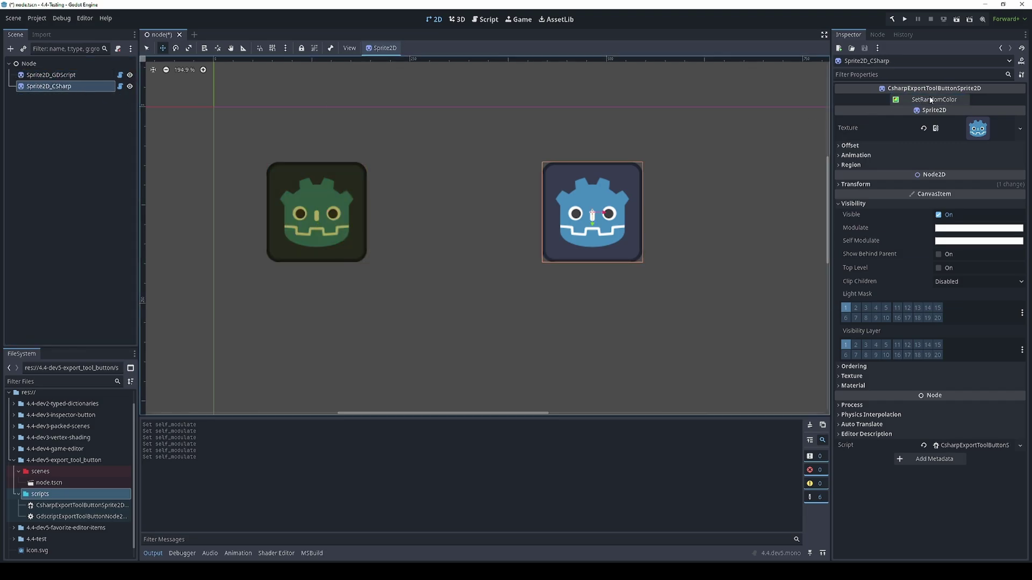
click(931, 100)
click(930, 100)
click(931, 100)
click(931, 100)
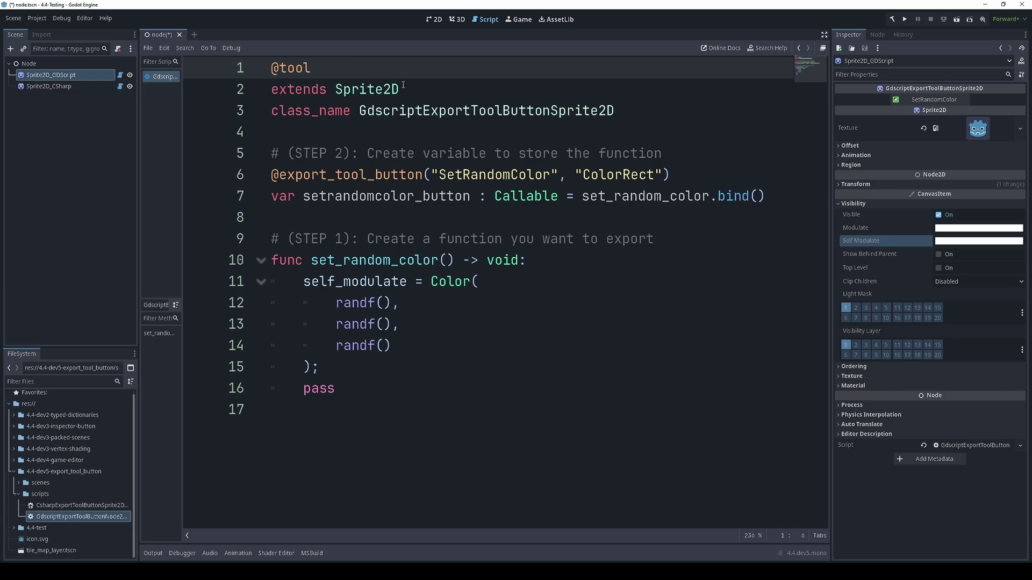
drag(418, 89, 269, 99)
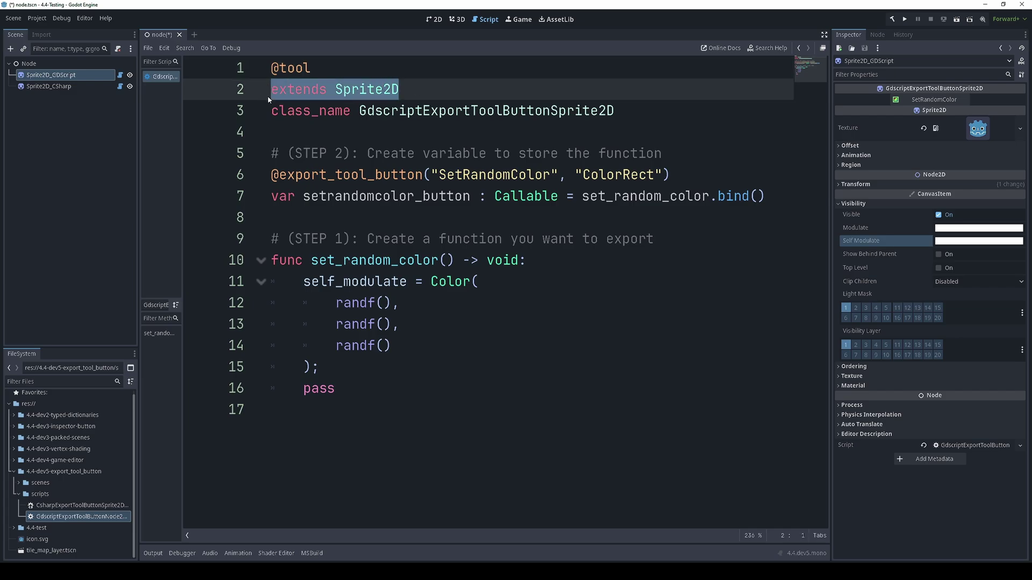
double_click(307, 110)
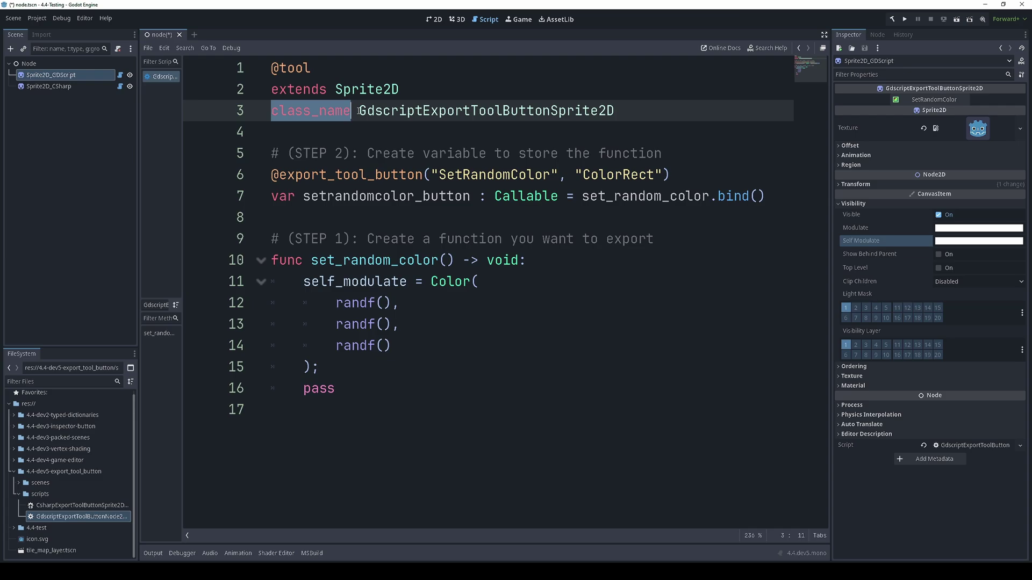
click(358, 110)
drag(378, 111, 649, 111)
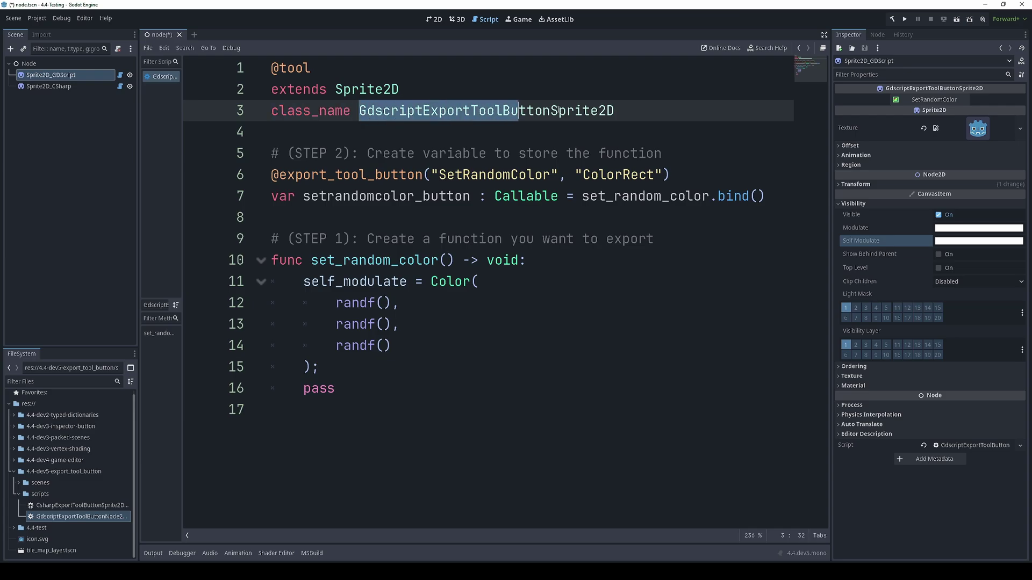
click(649, 111)
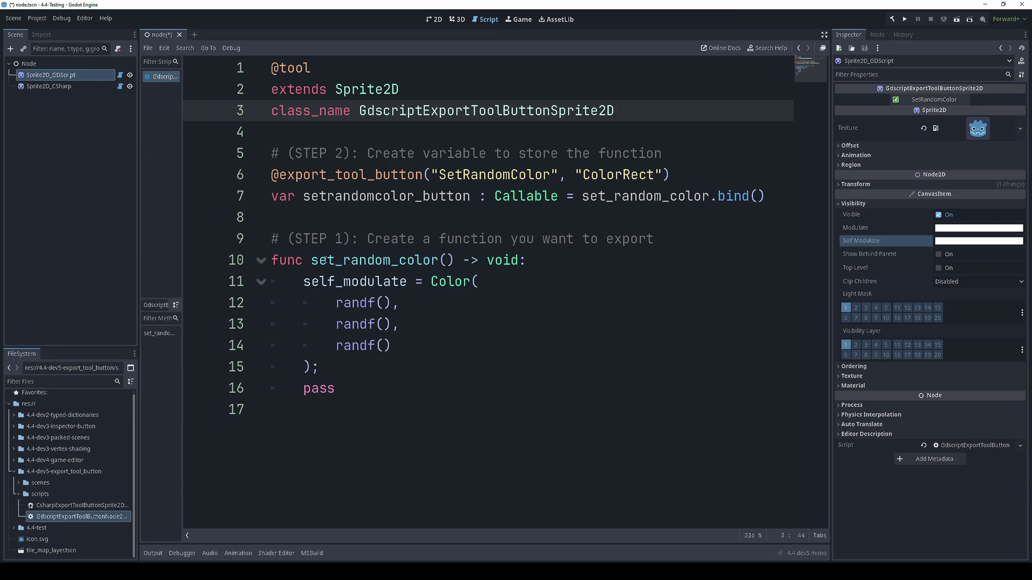
double_click(324, 260)
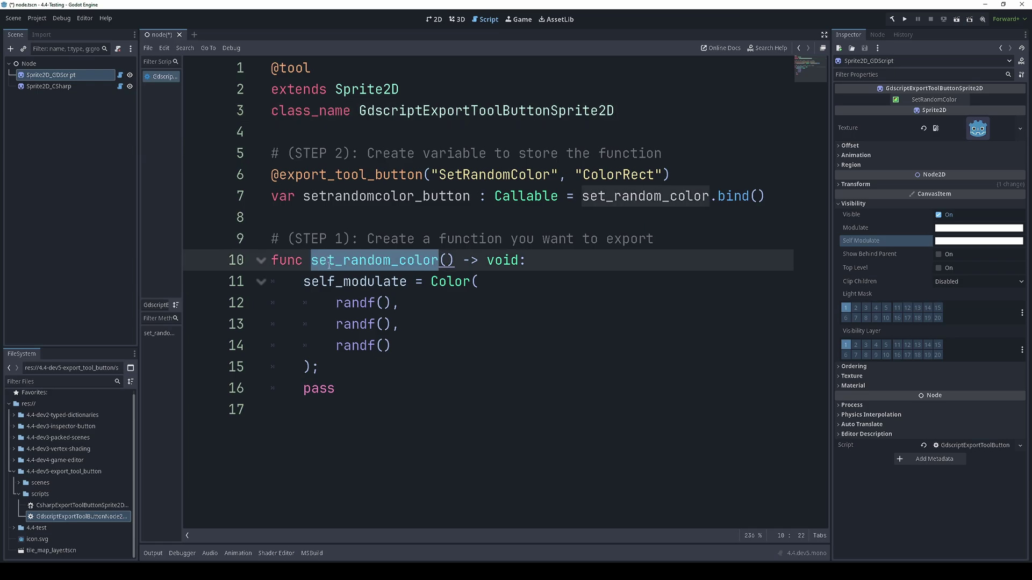
drag(300, 279, 407, 278)
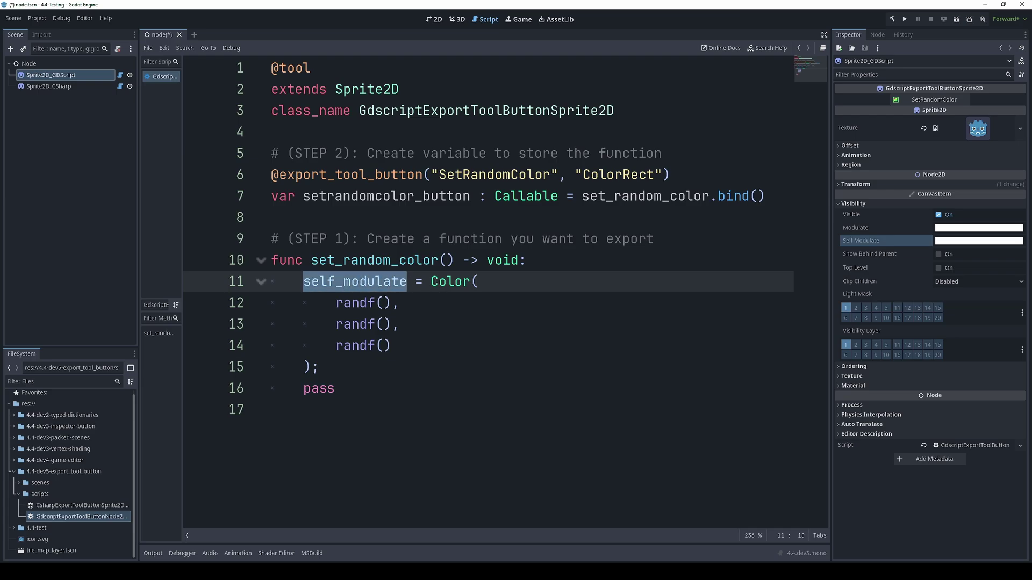
drag(430, 282, 393, 363)
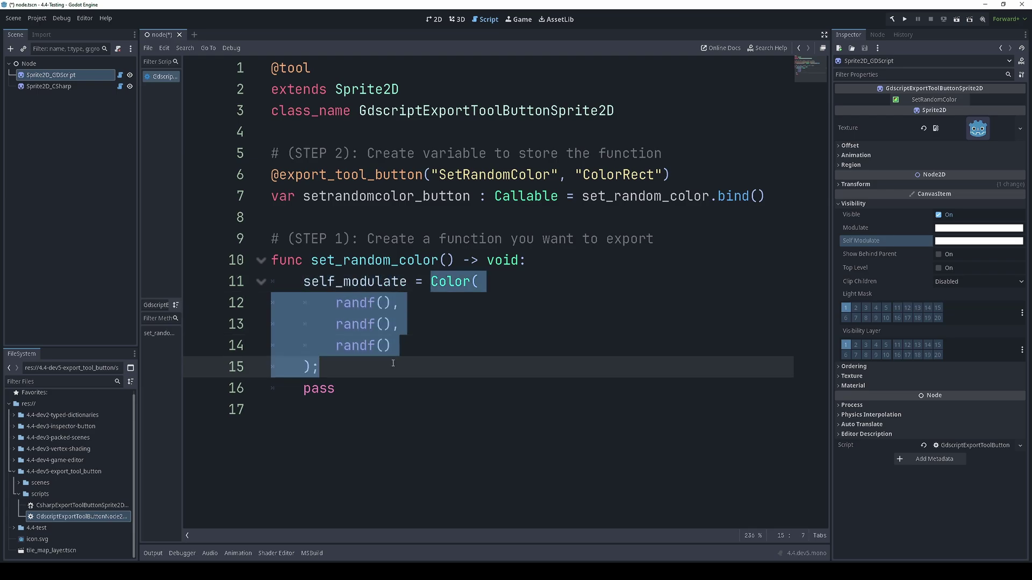
click(420, 290)
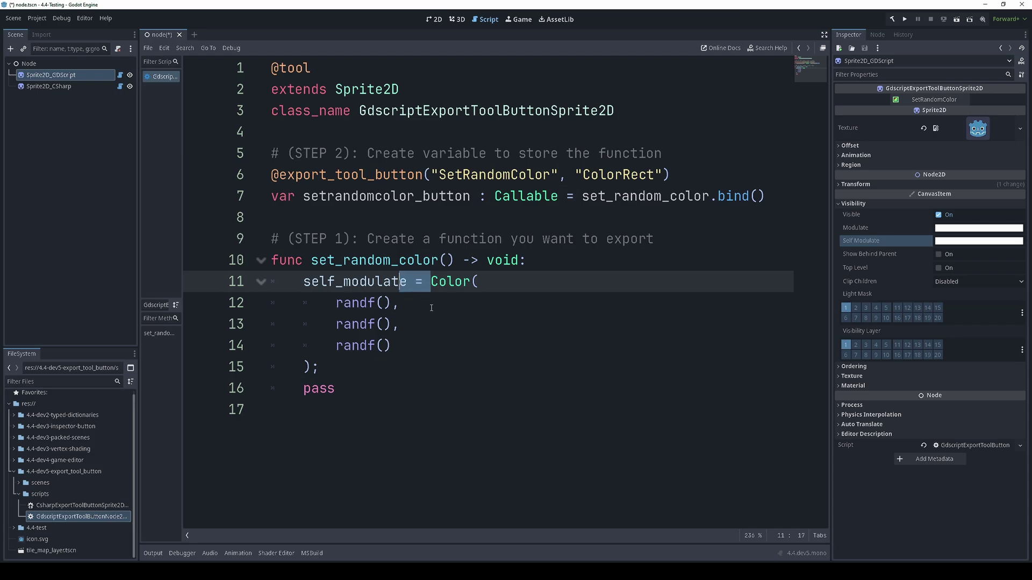
click(444, 334)
click(398, 369)
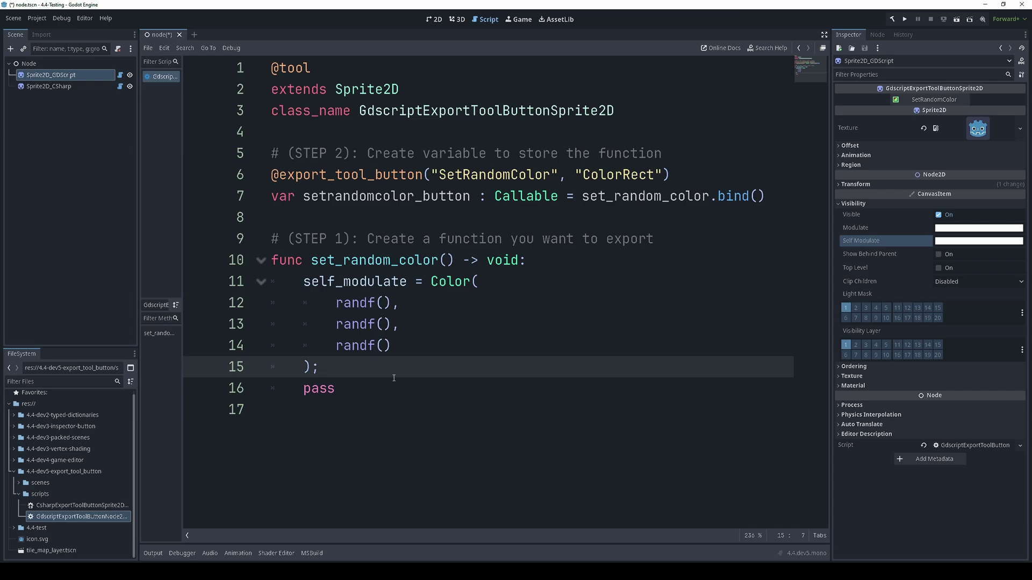
Step: Highlight Callable, setrandomcolor_button, set_random_color and the .bind() call in the GDScript
double_click(514, 198)
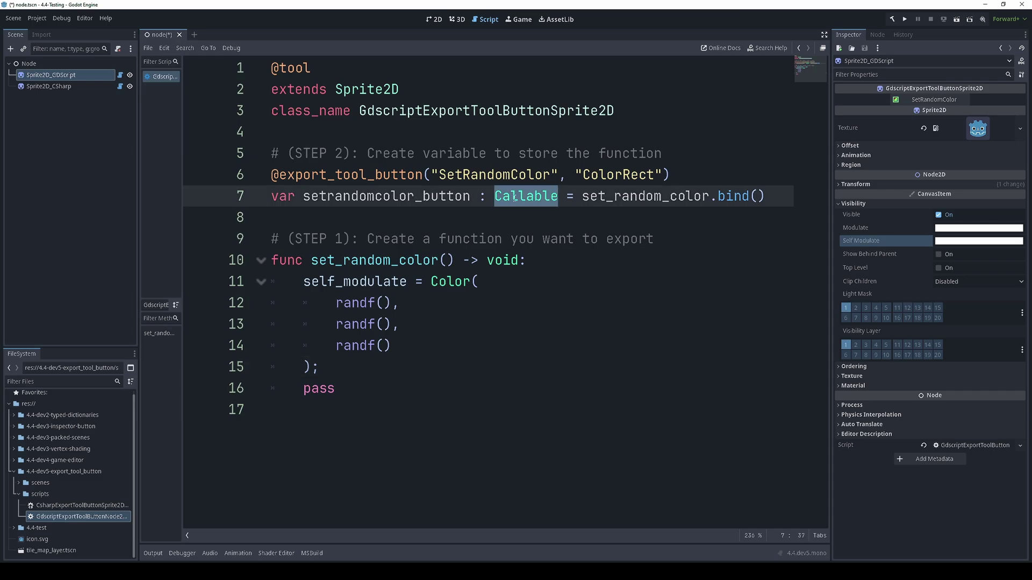
drag(303, 196, 472, 196)
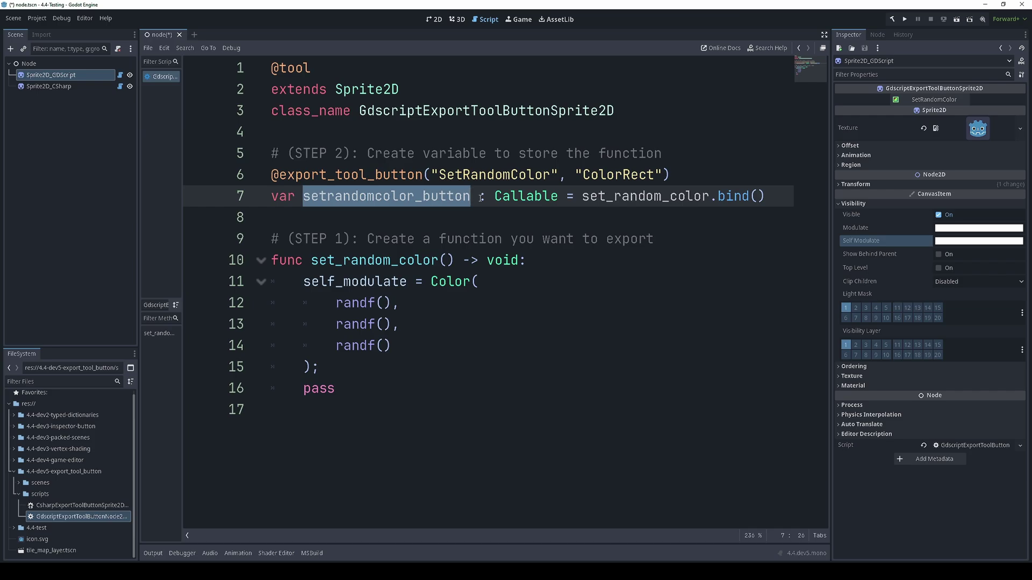
double_click(355, 263)
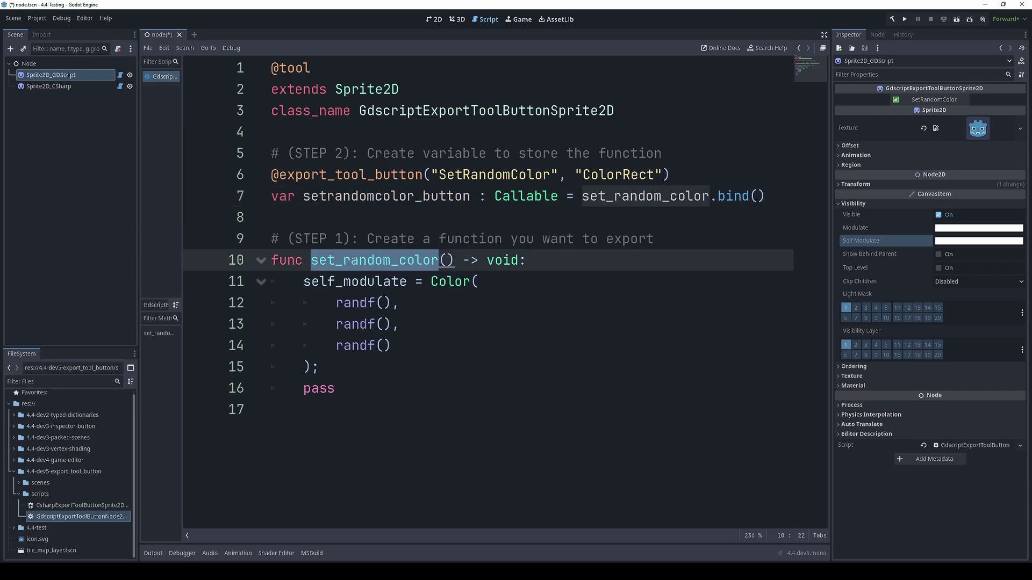
drag(710, 197, 768, 192)
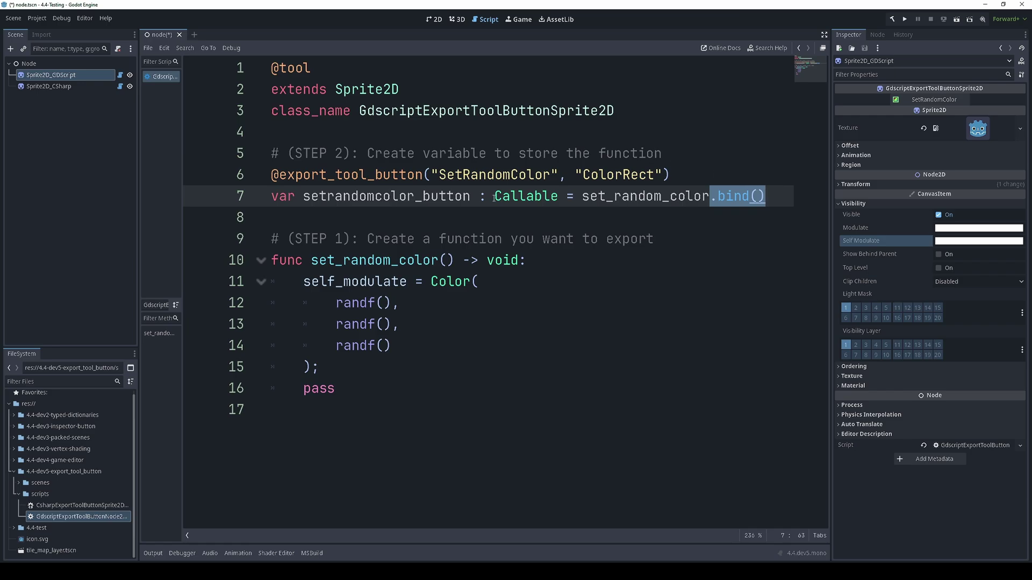
Step: Point out the empty bind() and set_random_color() parentheses, then the ColorRect icon argument
click(757, 197)
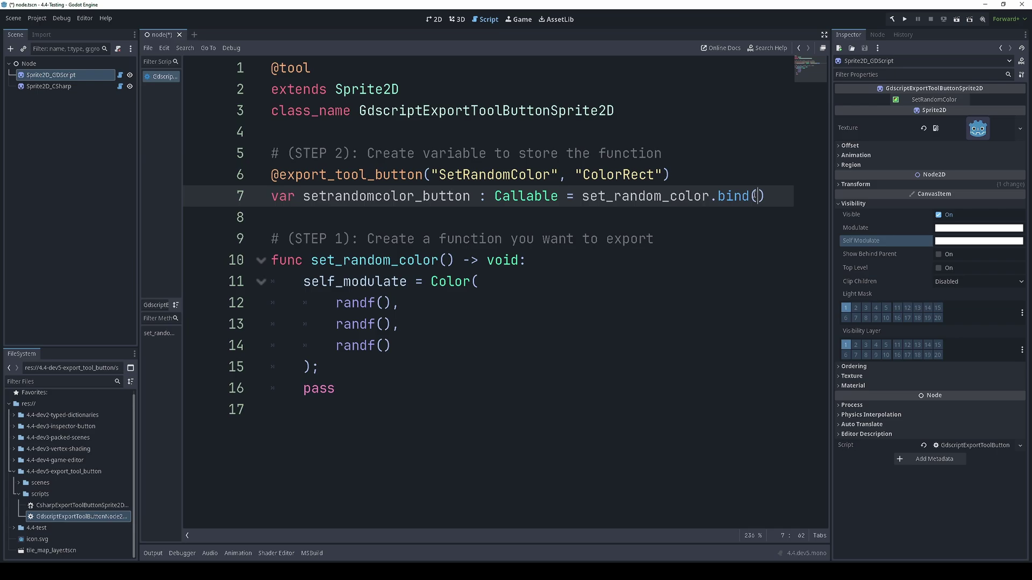
click(447, 260)
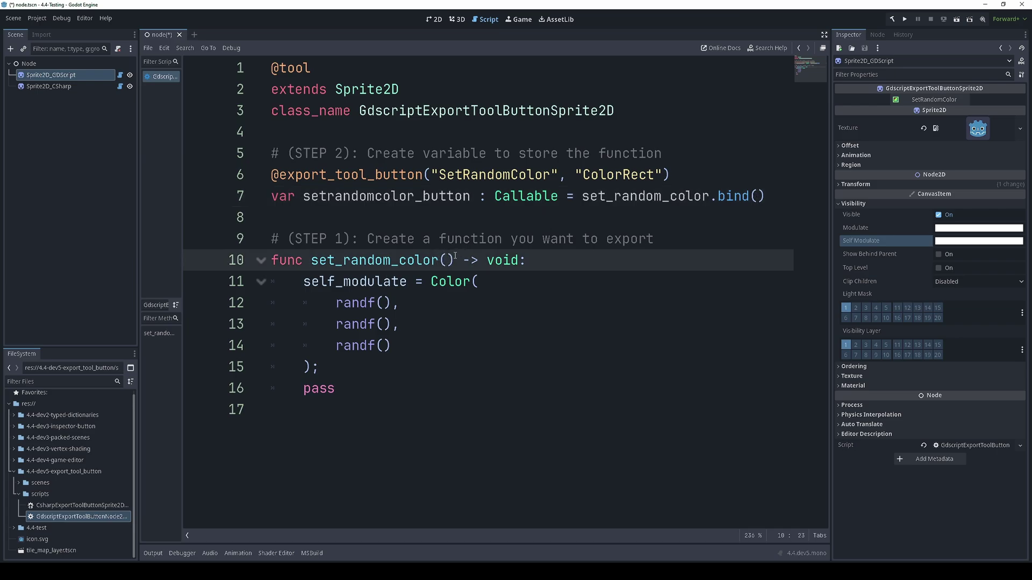
click(756, 196)
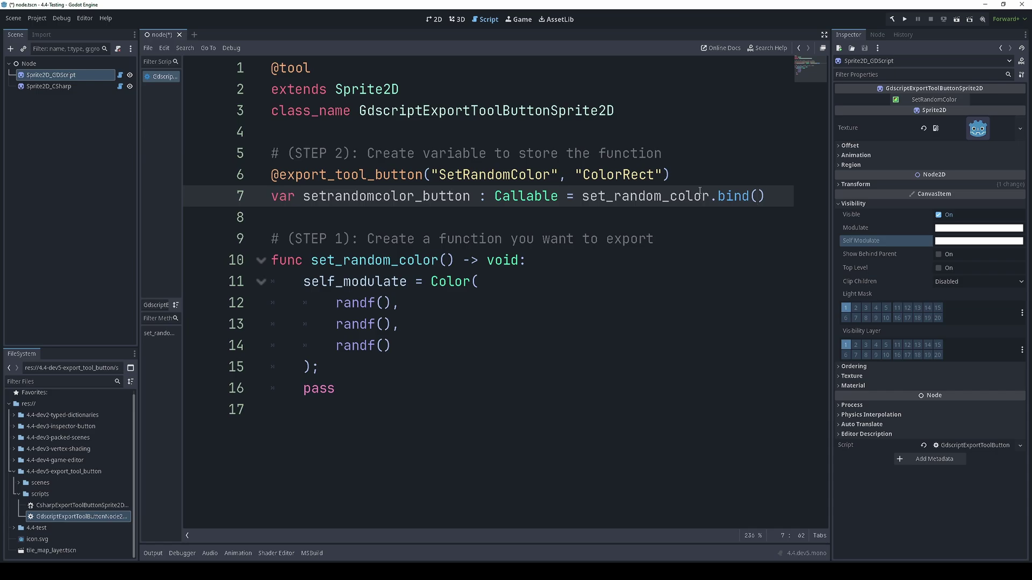
drag(279, 175, 665, 172)
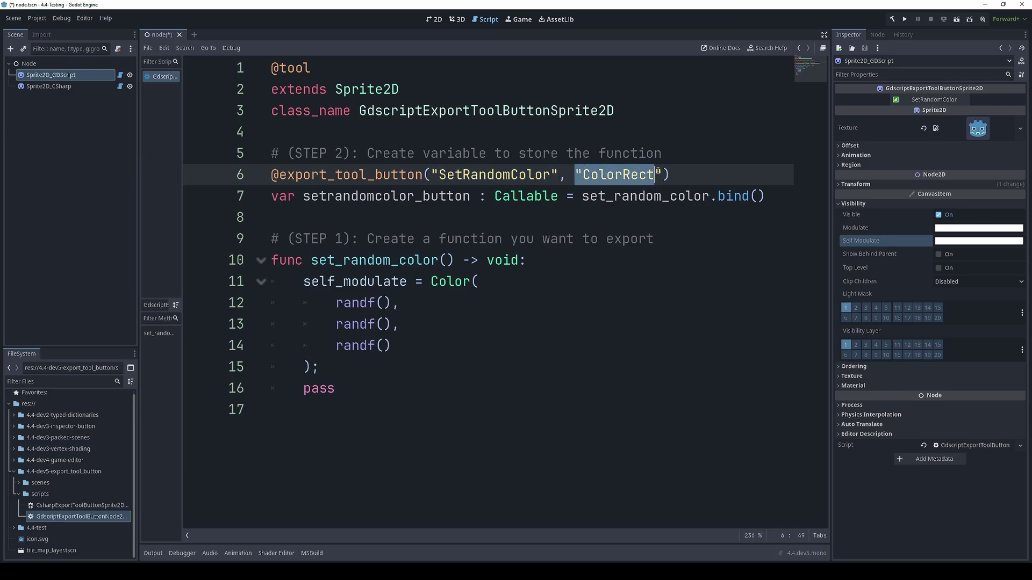
click(684, 178)
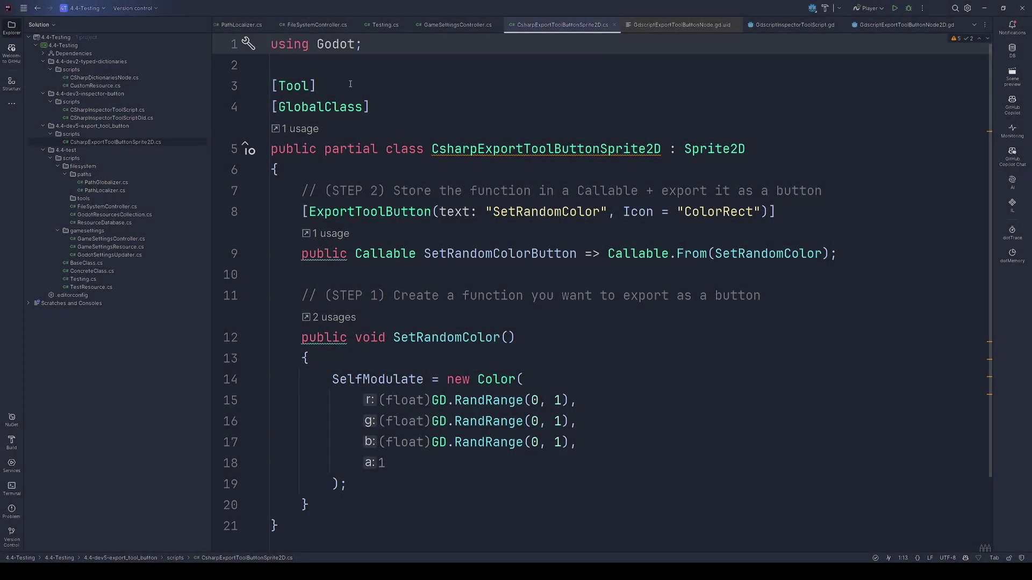
Step: Highlight the [Tool] and [GlobalClass] attributes, the partial class declaration and its Sprite2D base
drag(350, 84, 256, 90)
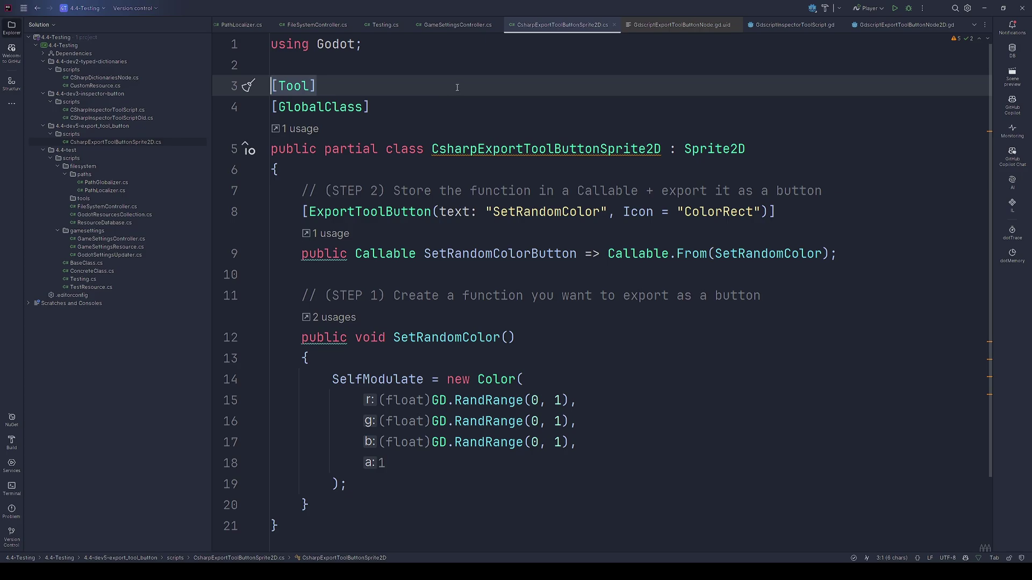
key(End)
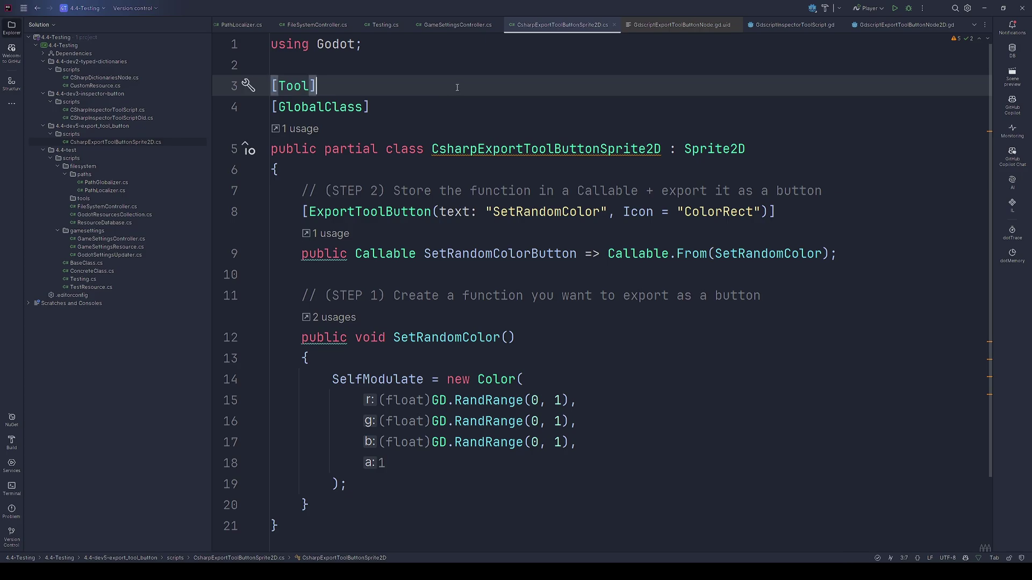
click(373, 104)
key(shift+Home)
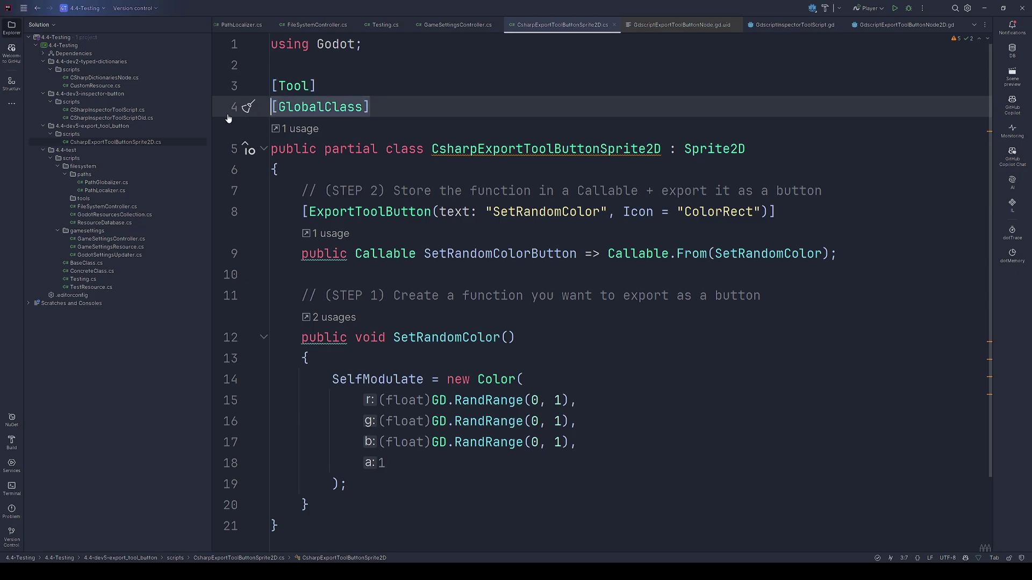
key(End)
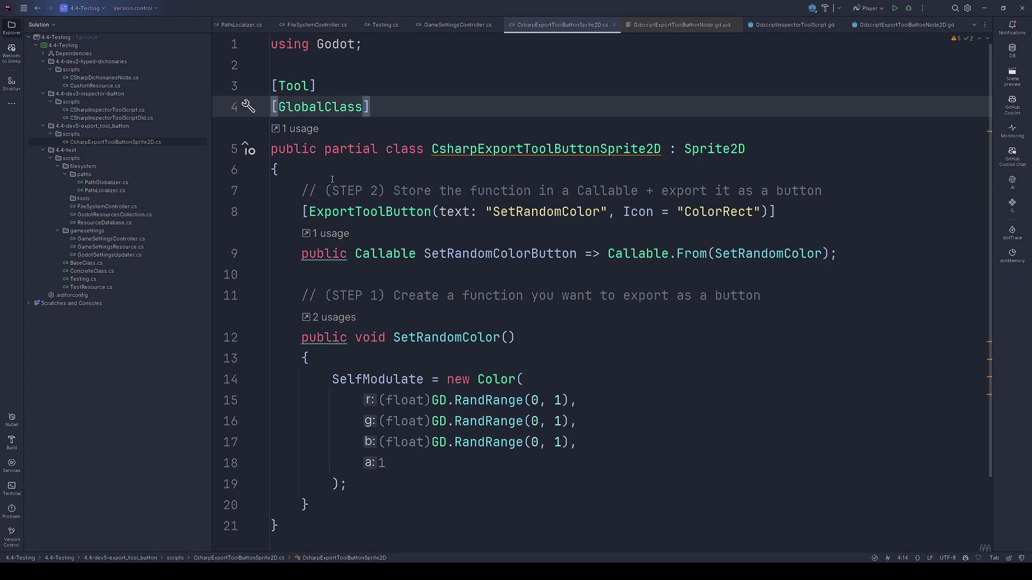
drag(324, 149, 662, 149)
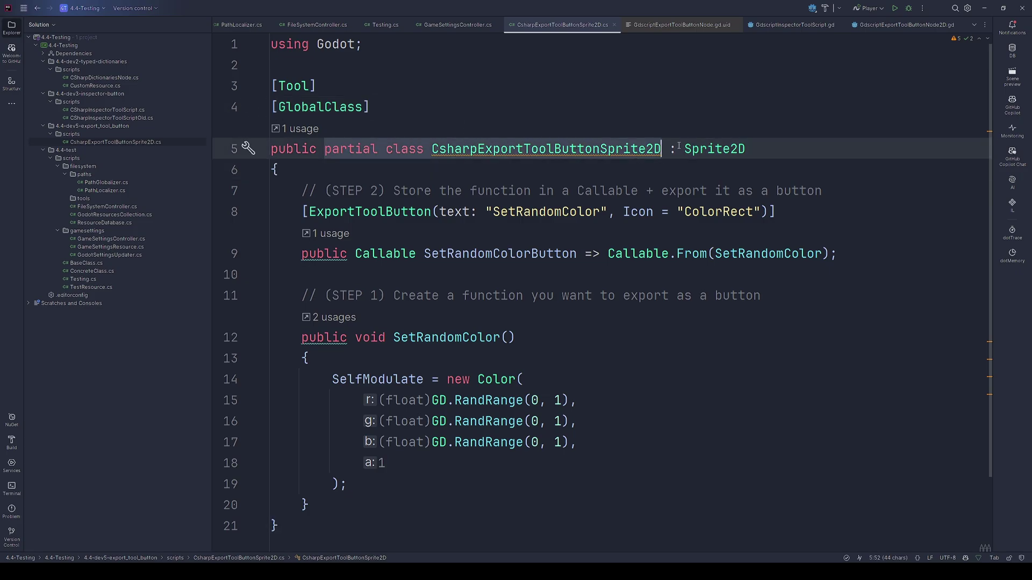
double_click(696, 148)
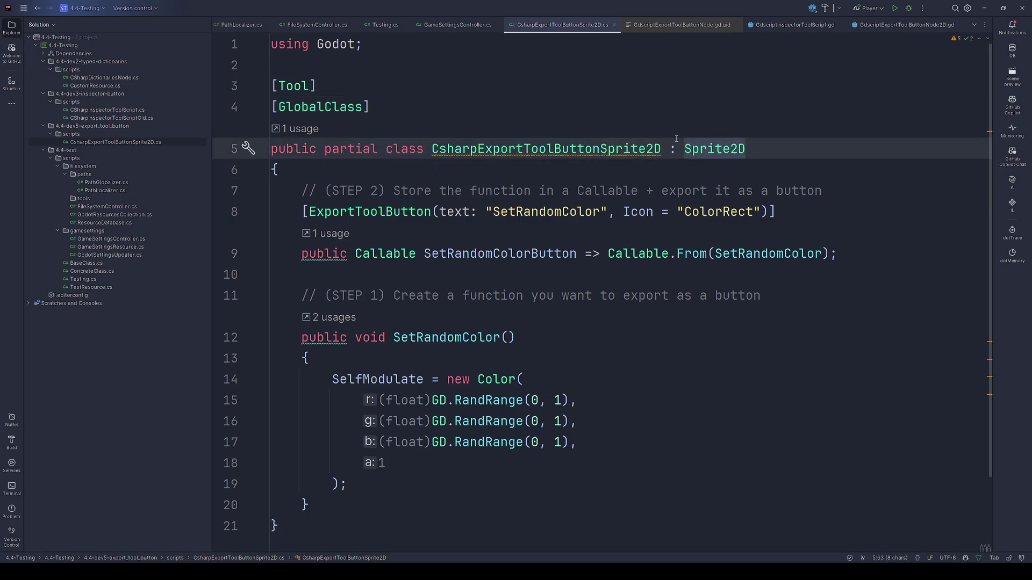
click(780, 152)
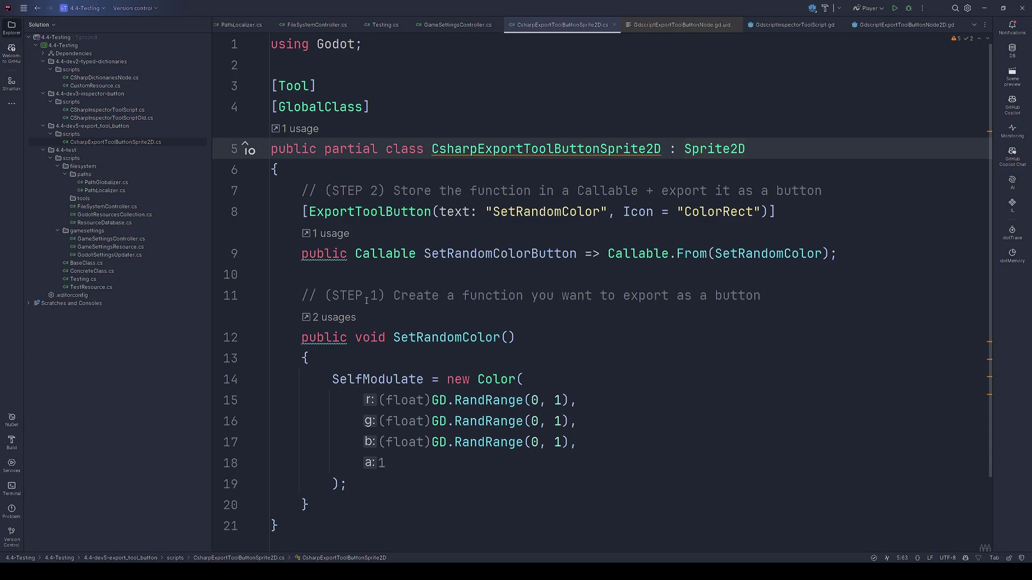
Step: Walk through the SetRandomColor method, its random Color SelfModulate assignment, and the Callable line
drag(332, 295, 344, 526)
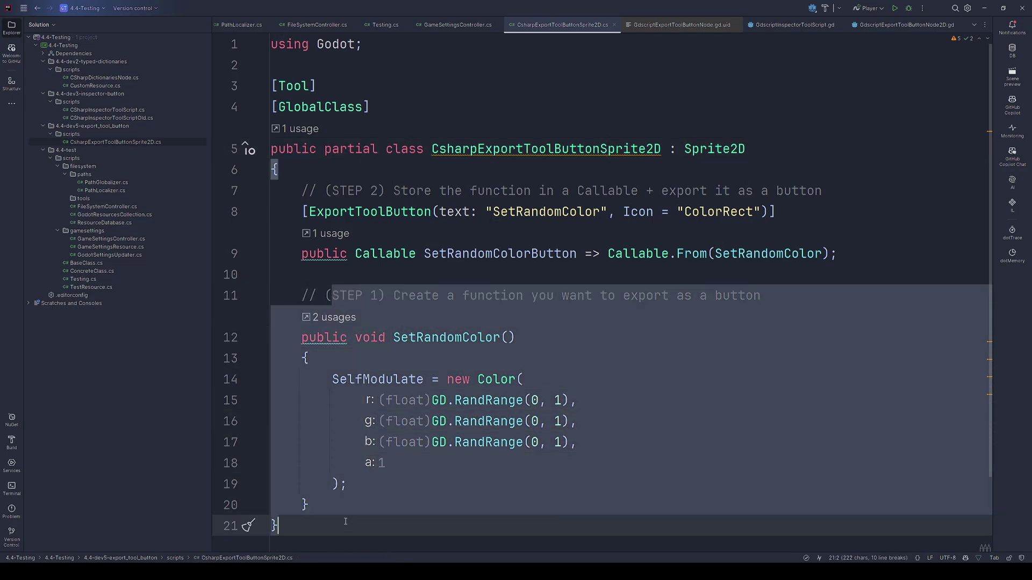
double_click(420, 341)
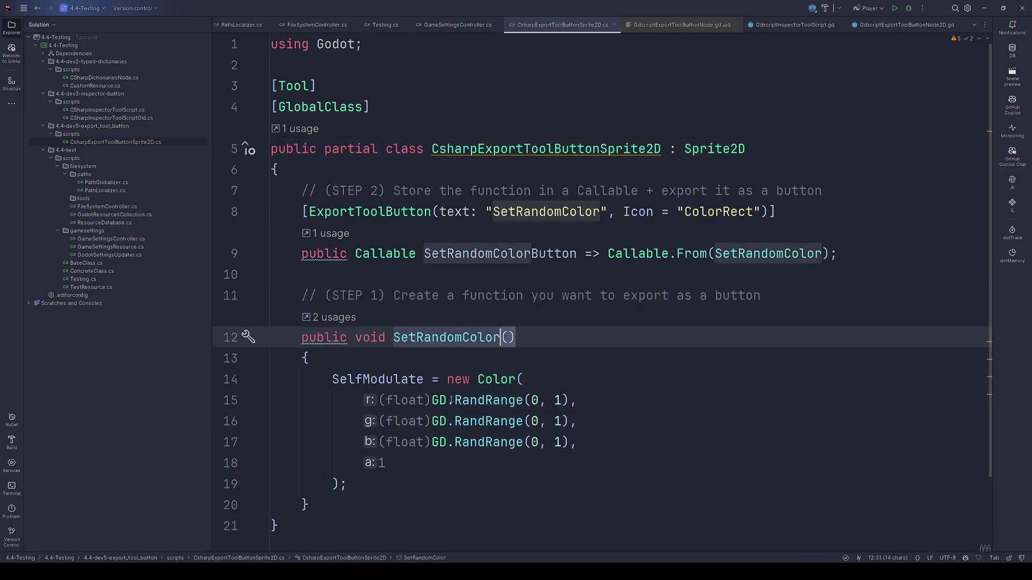
drag(447, 379, 420, 488)
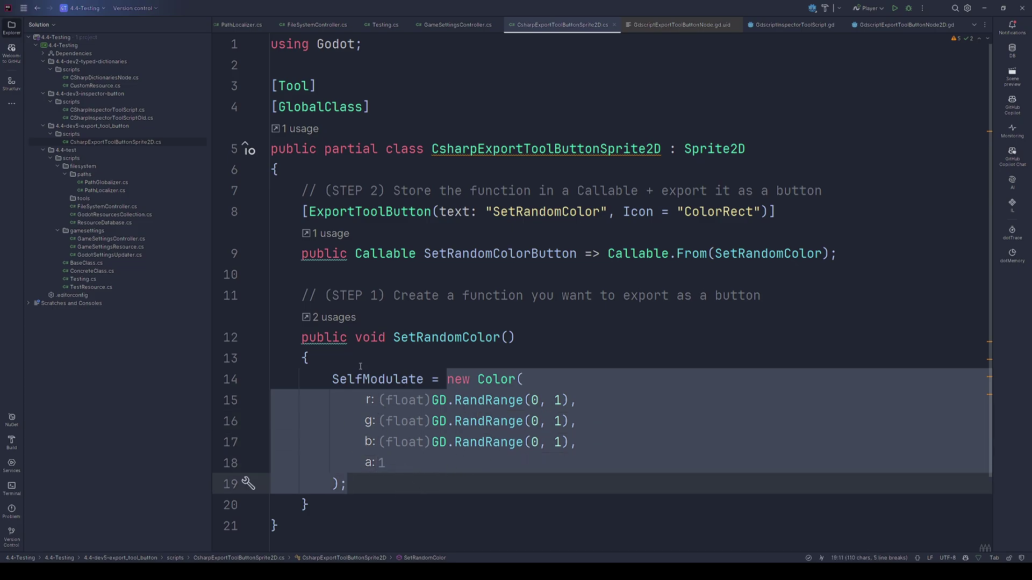
double_click(347, 381)
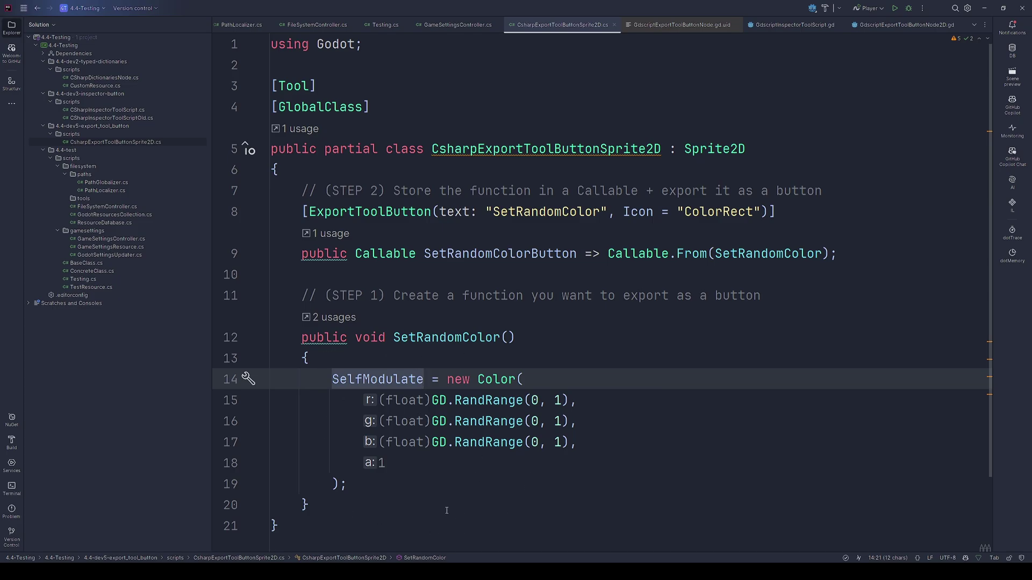
click(441, 337)
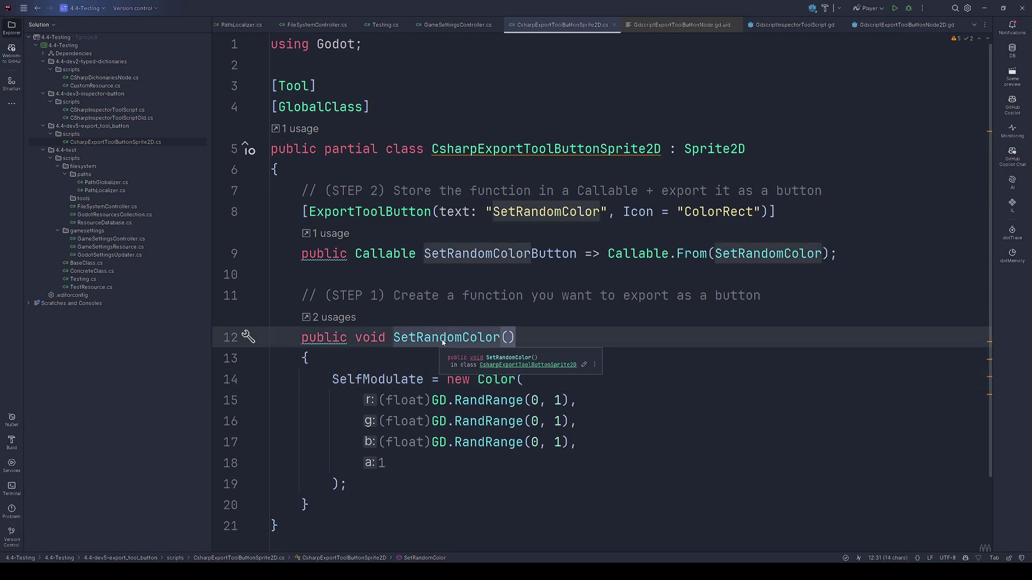
double_click(389, 254)
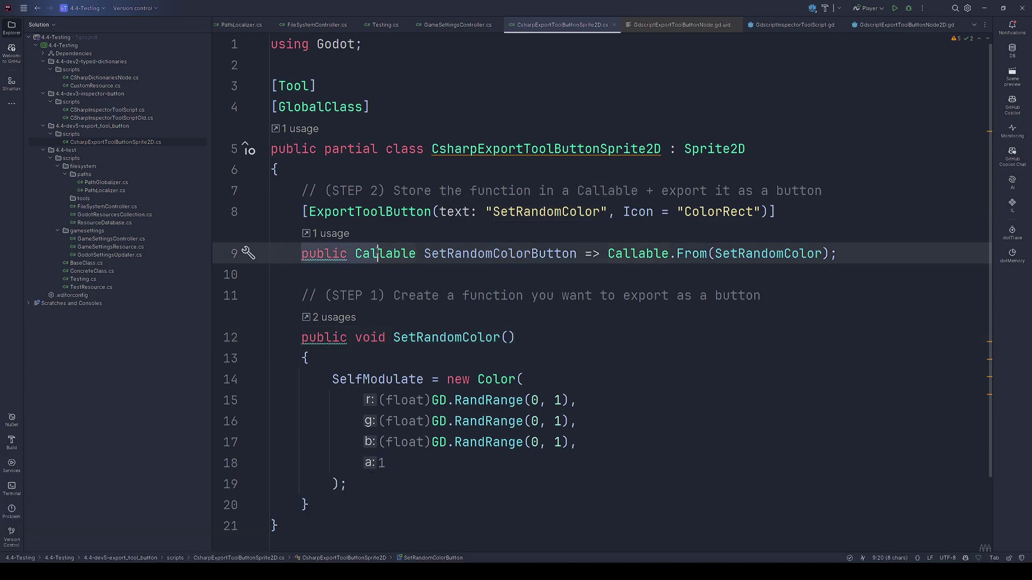
drag(302, 254, 446, 254)
key(shift+Left)
key(shift+Left)
key(shift+Left)
double_click(472, 253)
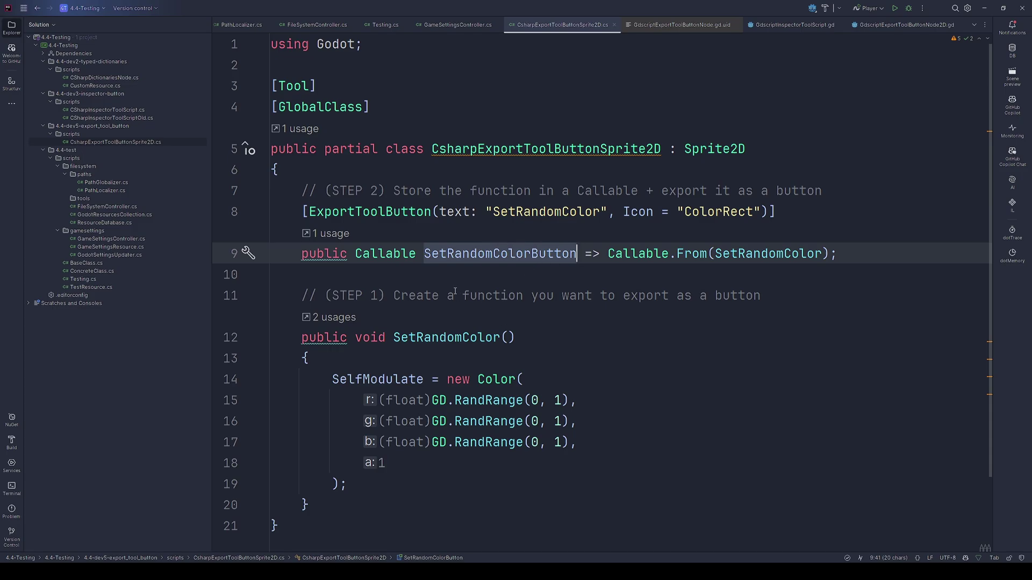
mouse_move(538, 256)
drag(585, 255, 608, 255)
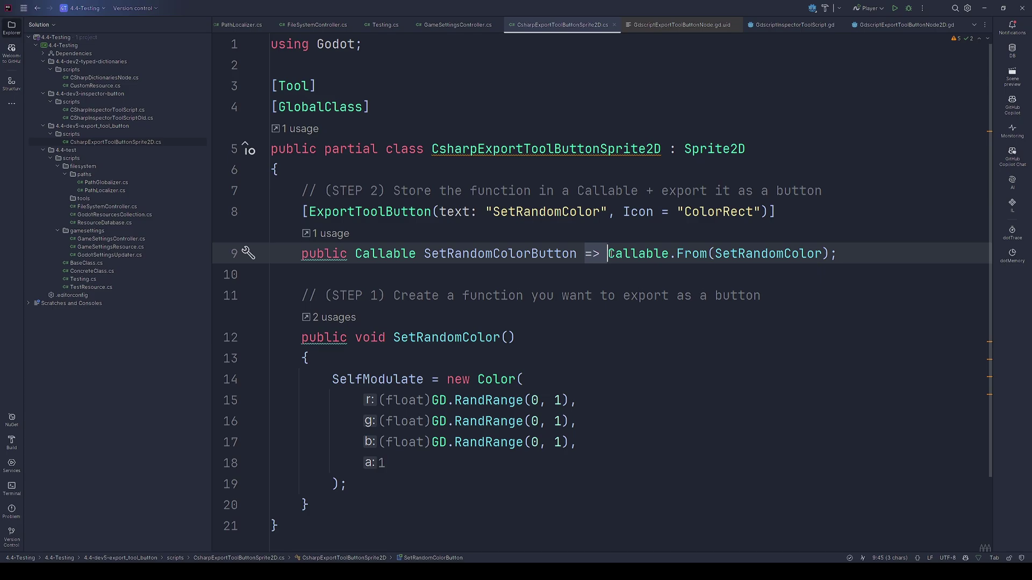
click(608, 255)
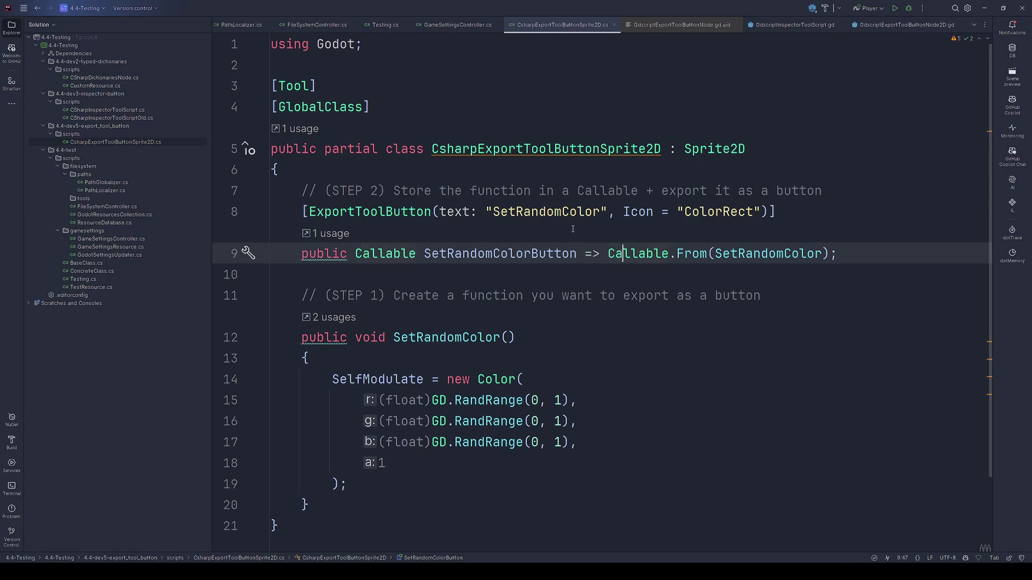
double_click(477, 253)
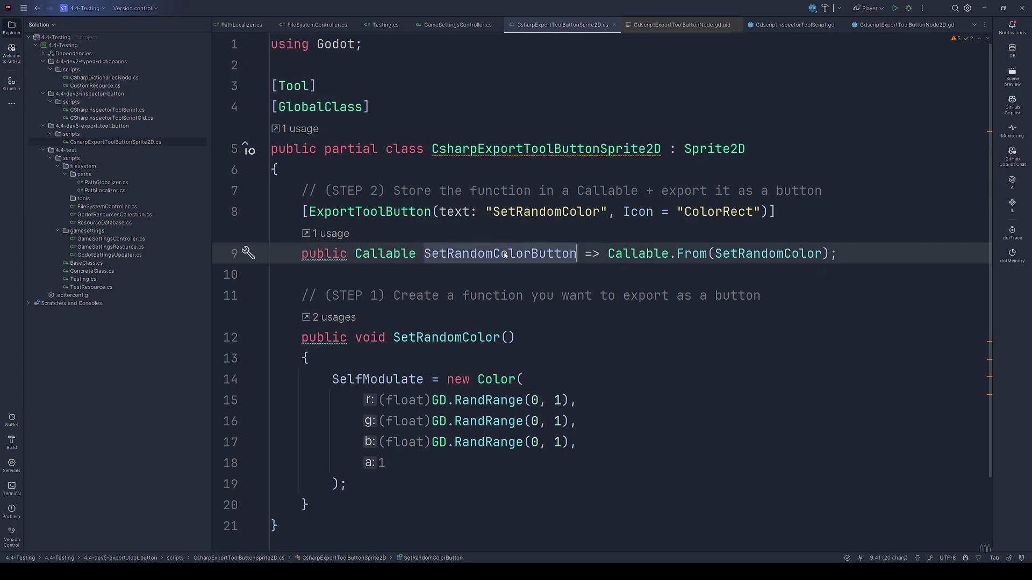
double_click(385, 253)
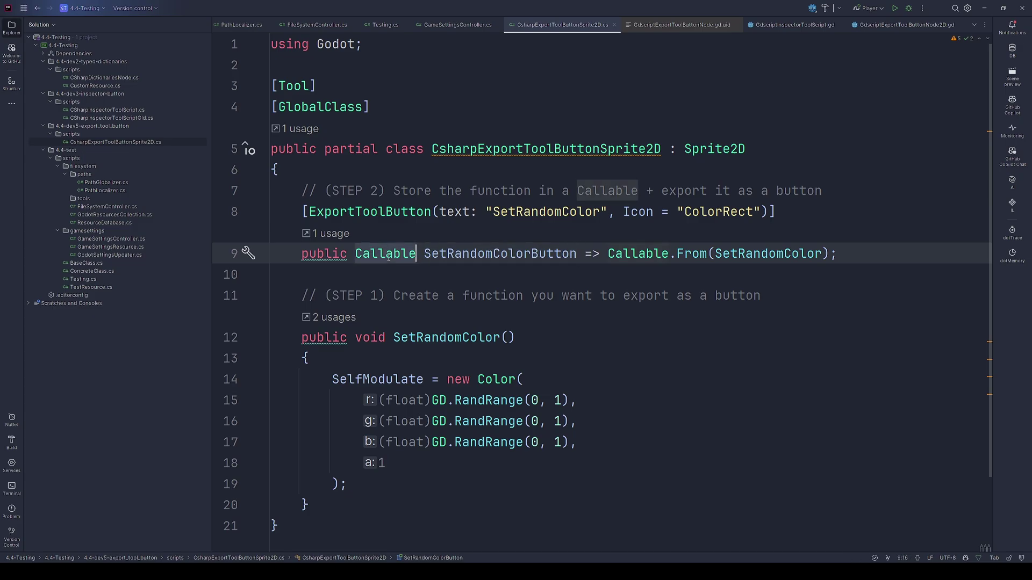
click(768, 254)
double_click(768, 254)
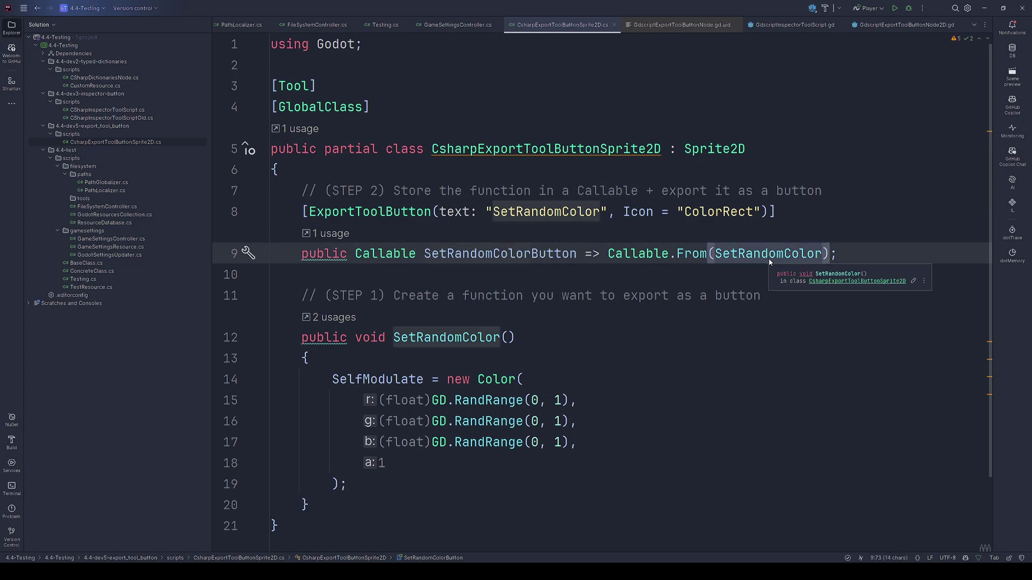
double_click(691, 250)
click(641, 254)
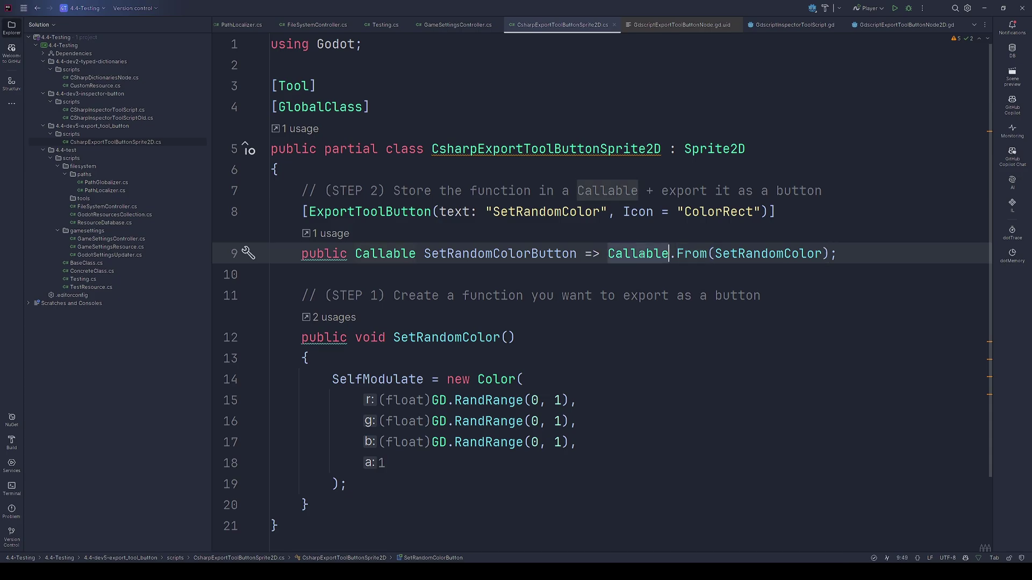
click(677, 254)
drag(678, 254, 848, 255)
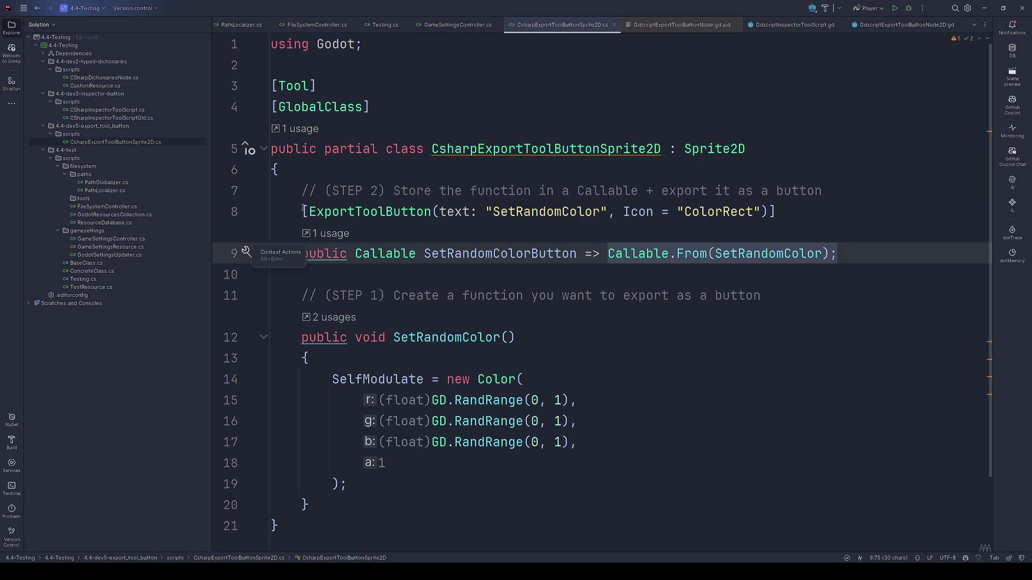
drag(308, 214, 434, 212)
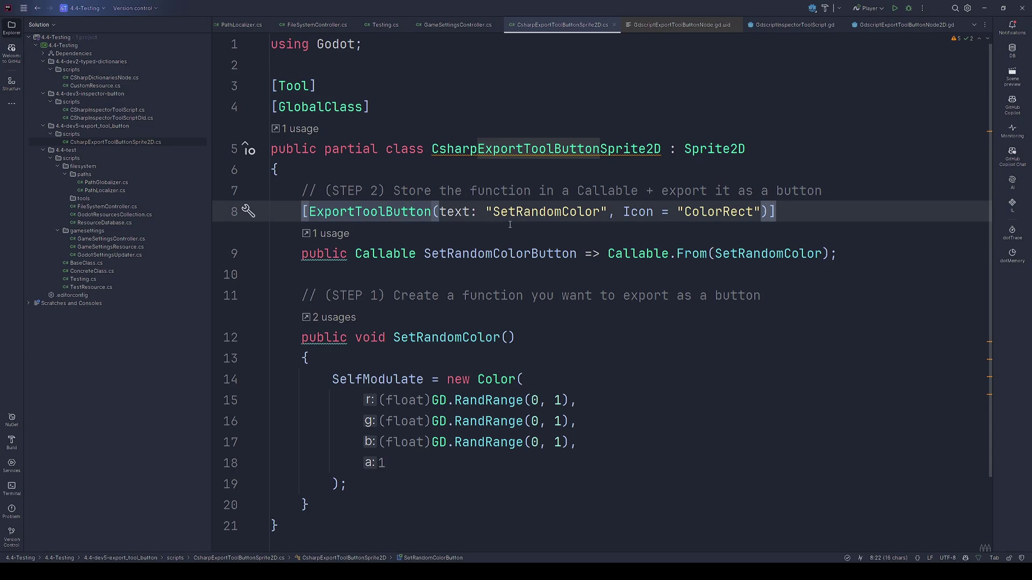
double_click(521, 213)
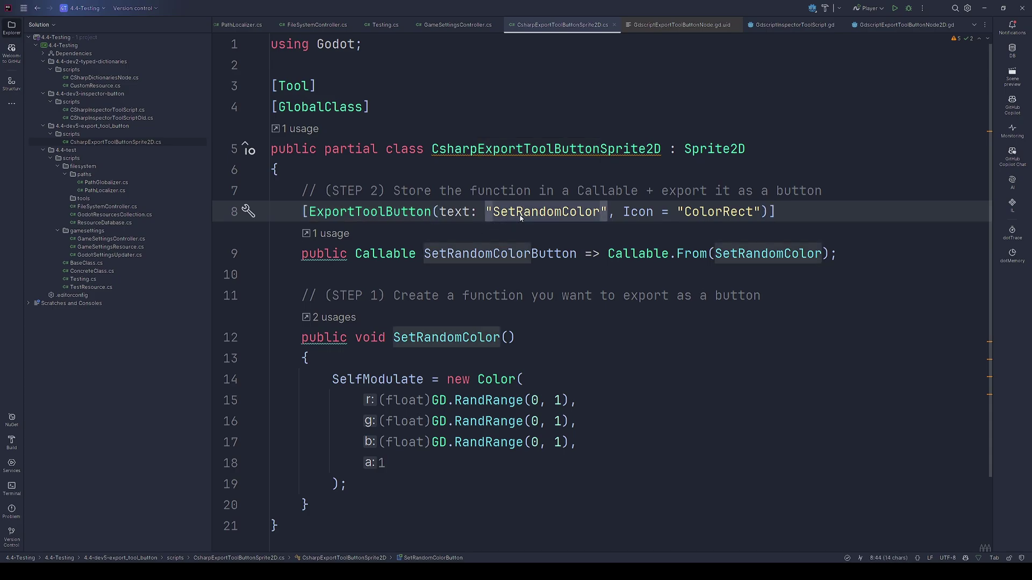
double_click(726, 212)
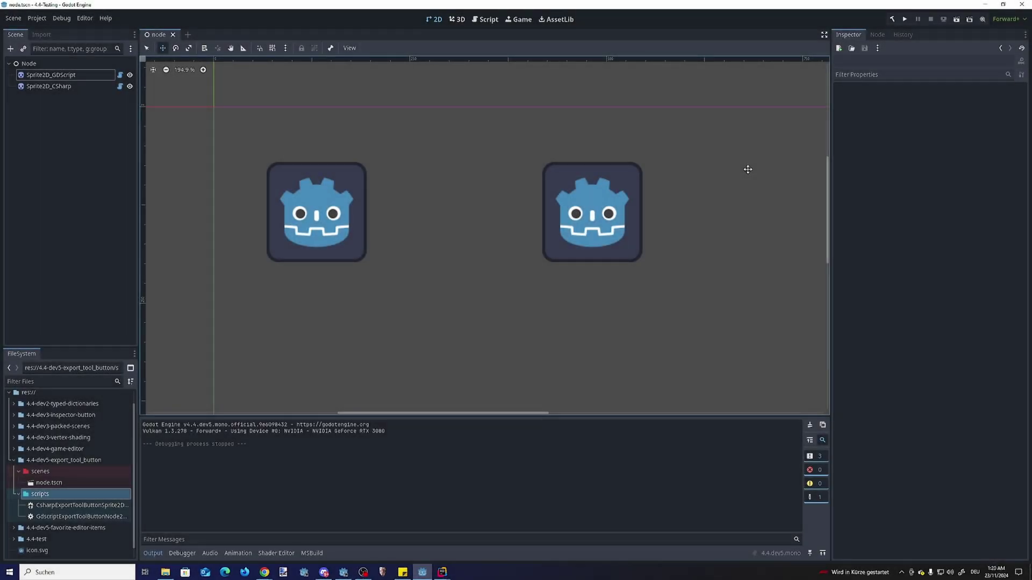
Step: Run the current scene, select the running Sprite2D_CSharp, and trigger its SetRandomColor button
click(957, 23)
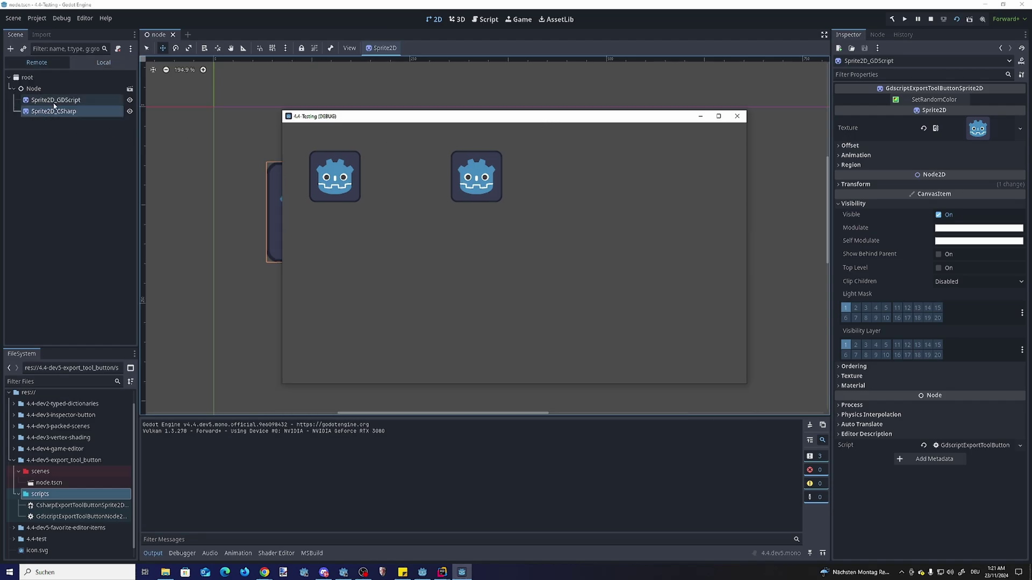
click(53, 101)
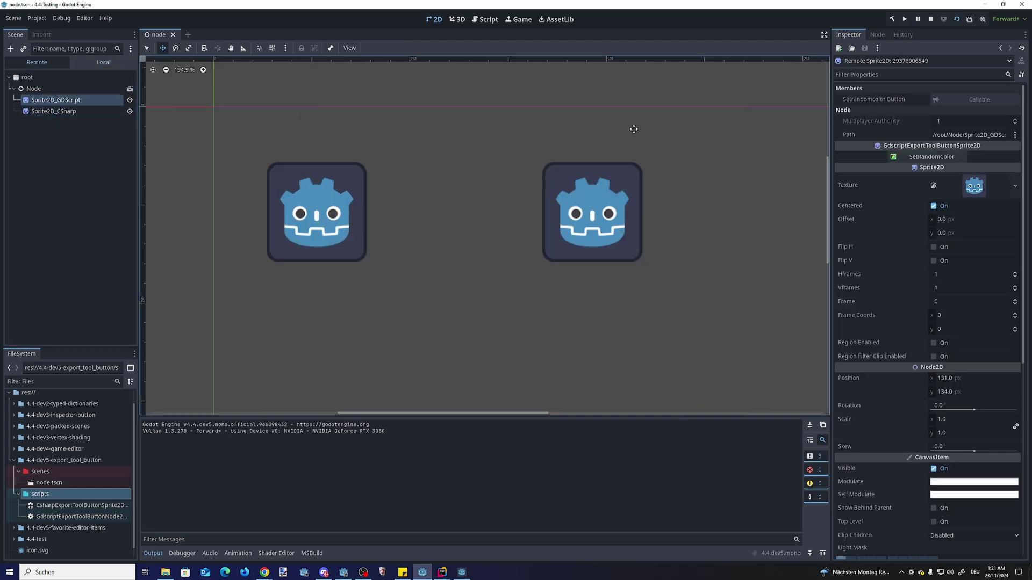
click(51, 112)
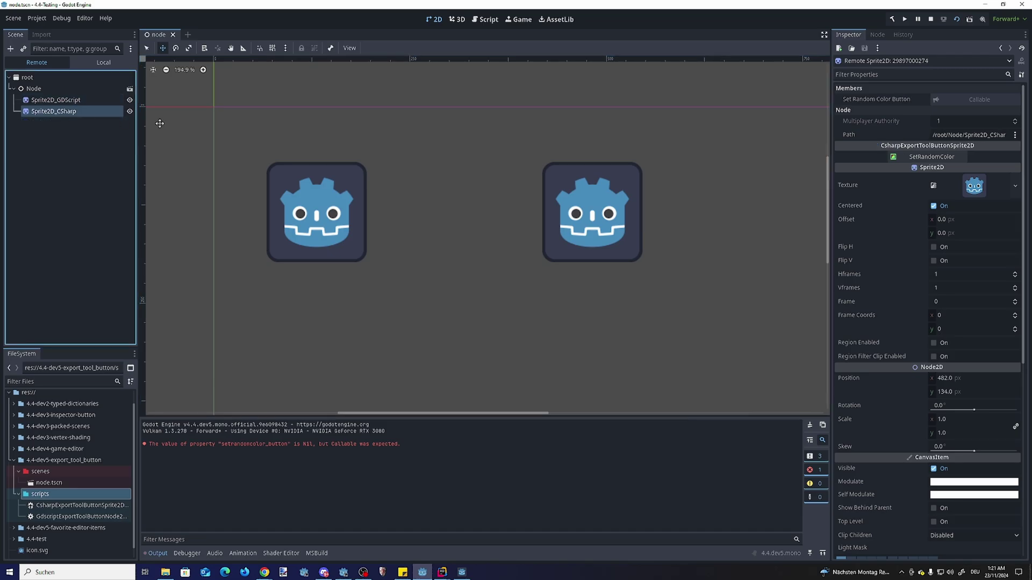
click(927, 157)
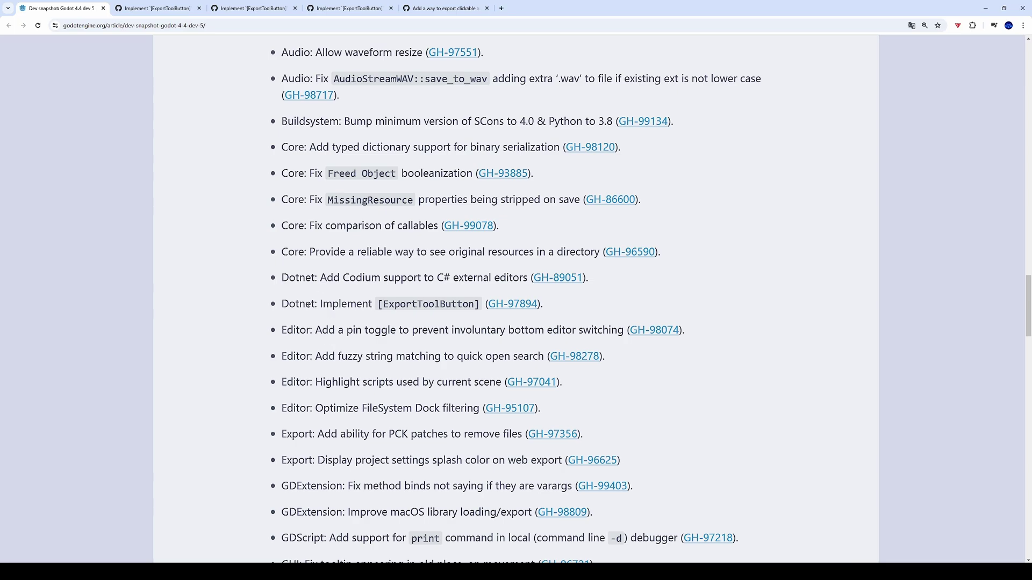
Step: Highlight the Dotnet ExportToolButton changelog entry and read through pull request GH-97894
drag(299, 304, 556, 301)
click(565, 301)
click(159, 8)
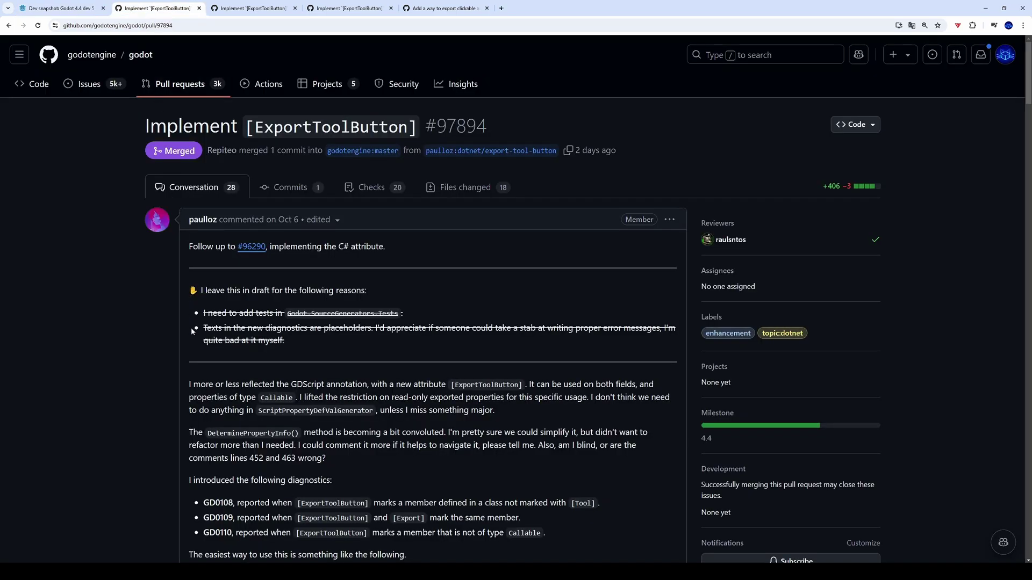
scroll(192, 328, down, 2)
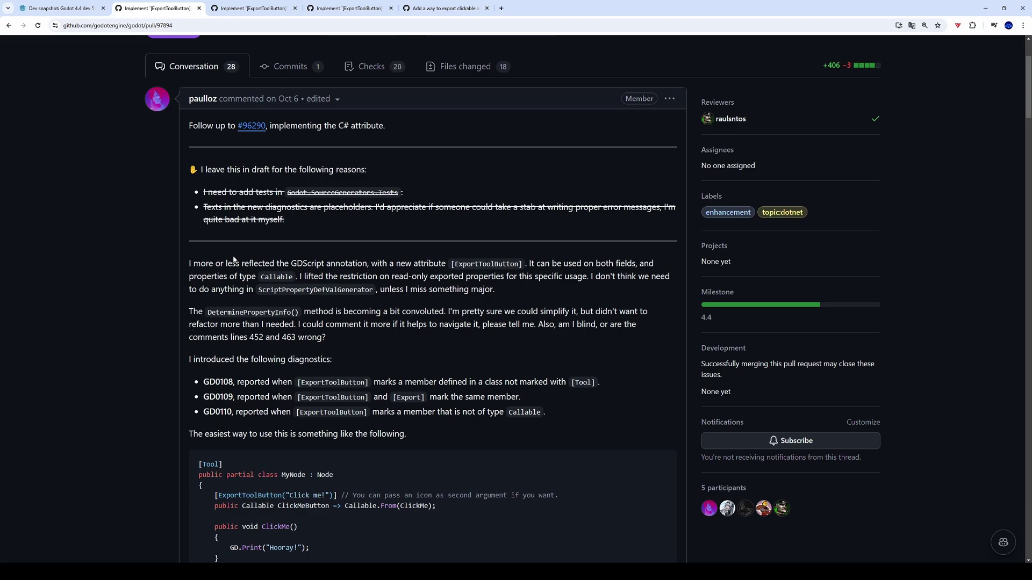
drag(241, 262, 368, 259)
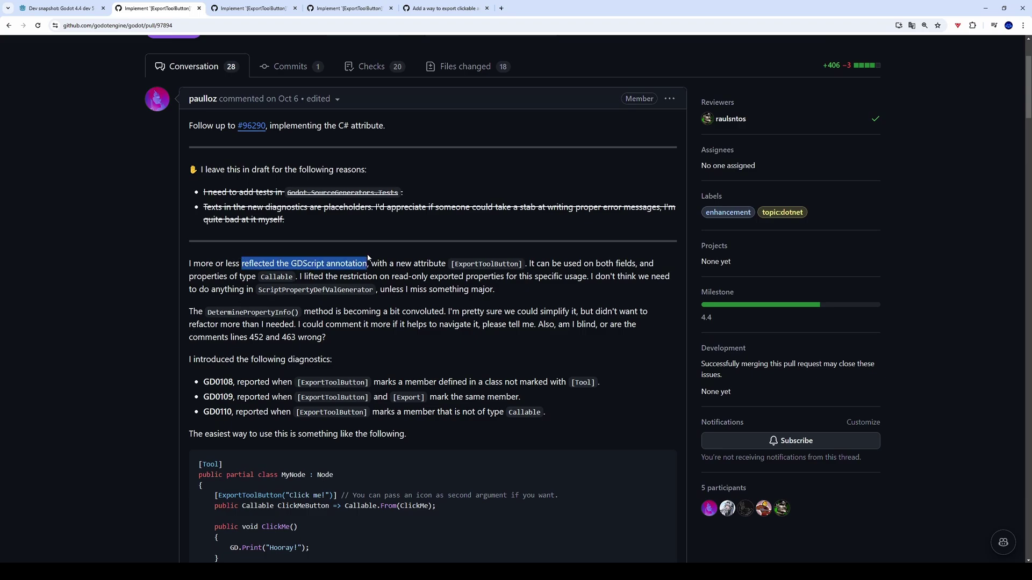
scroll(395, 250, down, 5)
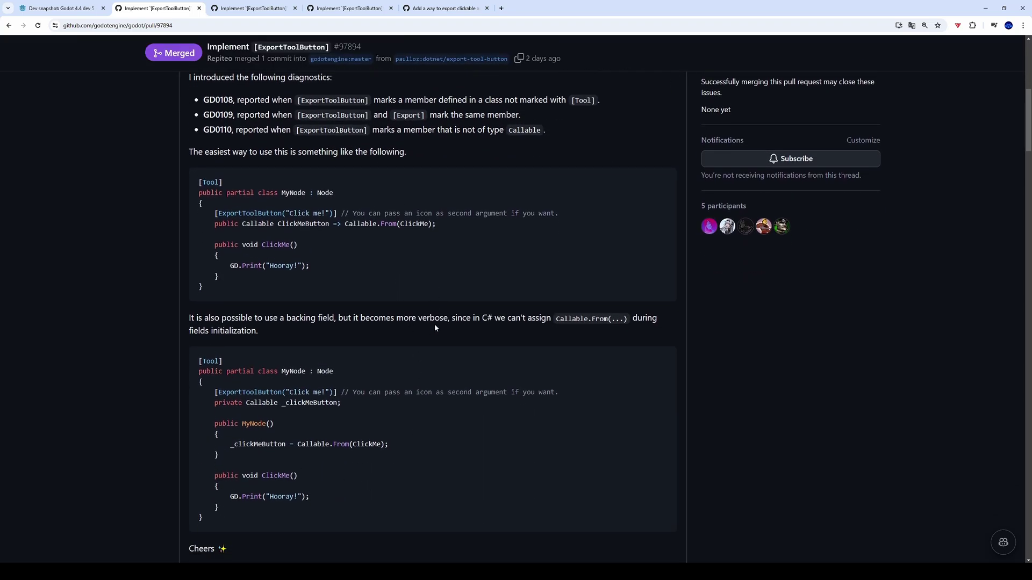
scroll(110, 382, up, 7)
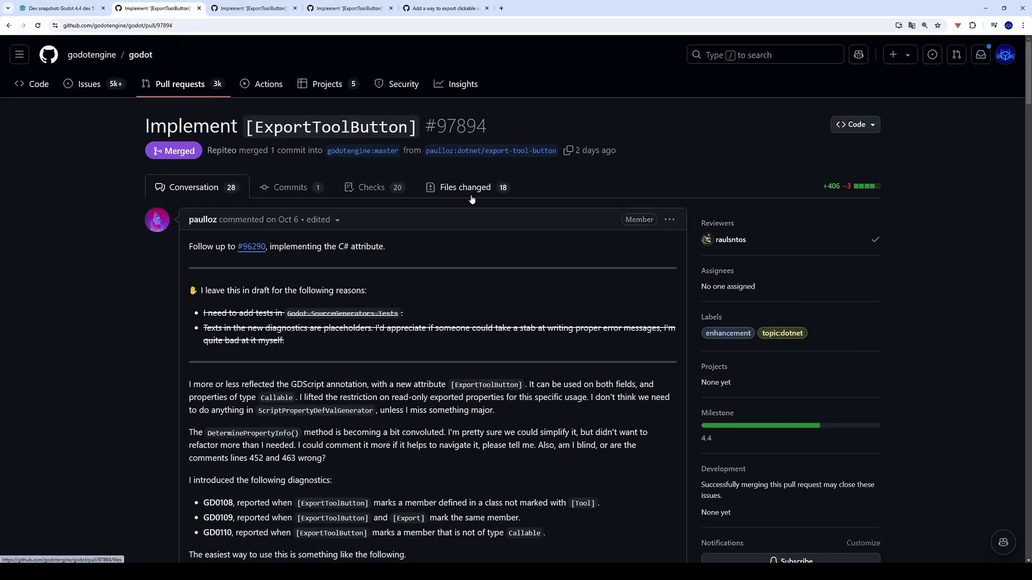
Step: View the PR's changed files and conversation, then the clickable-export proposal issue
click(251, 8)
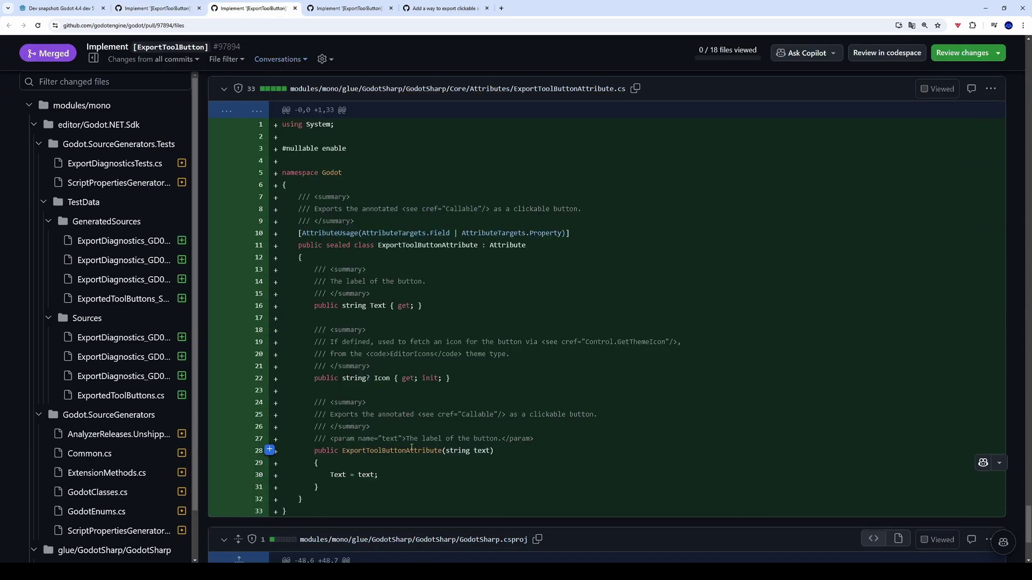
click(349, 8)
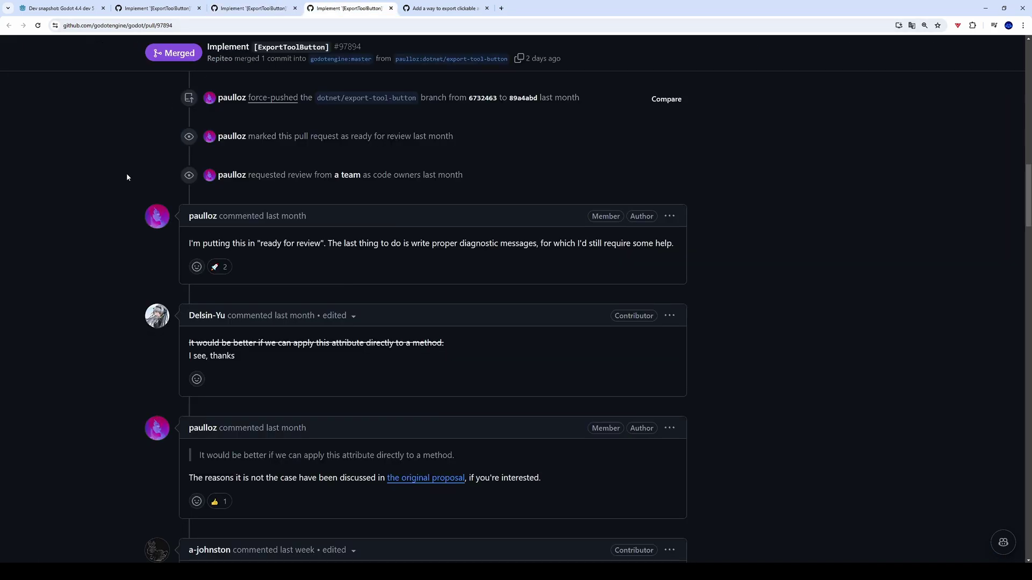
scroll(147, 322, down, 2)
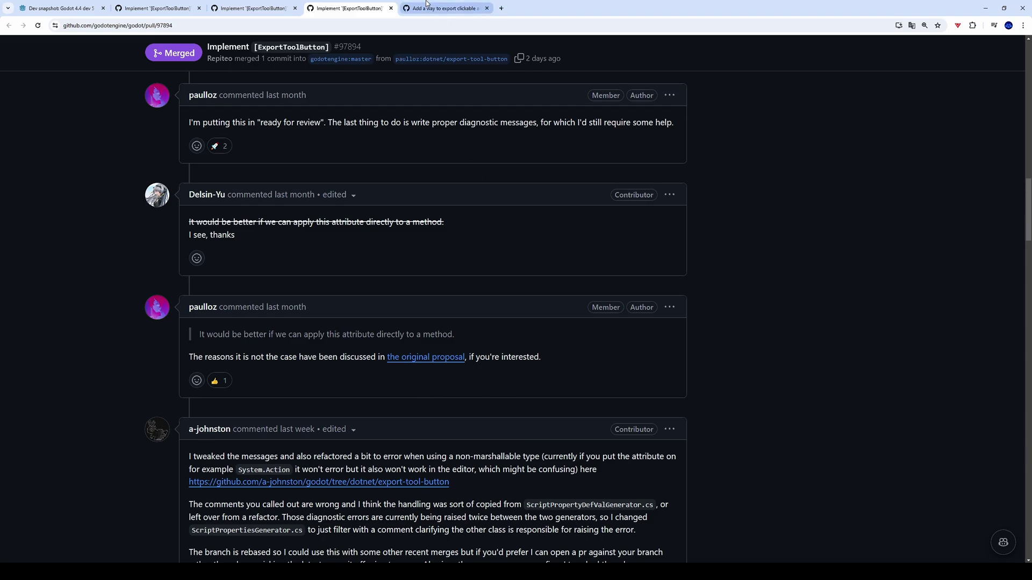
click(441, 8)
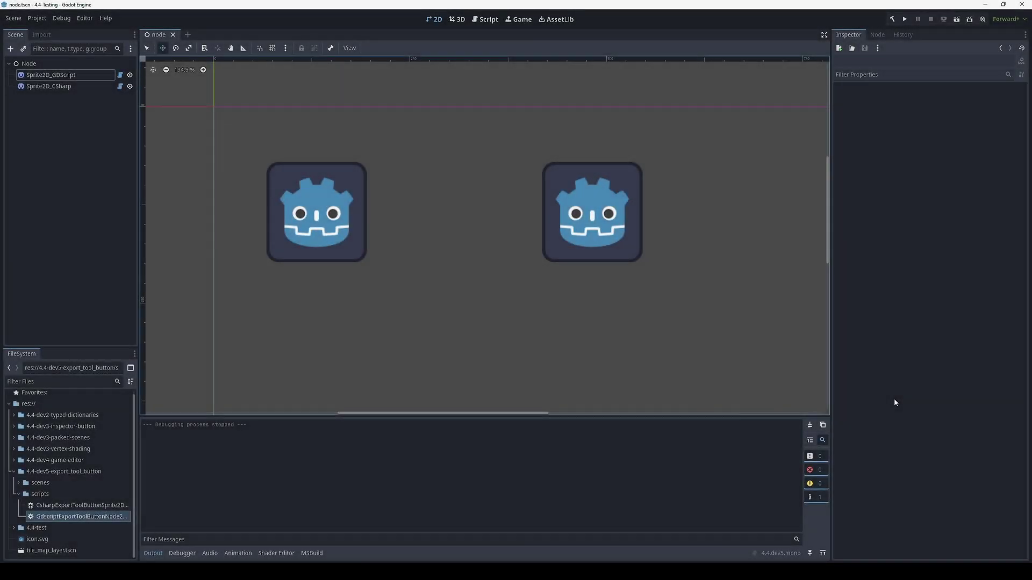